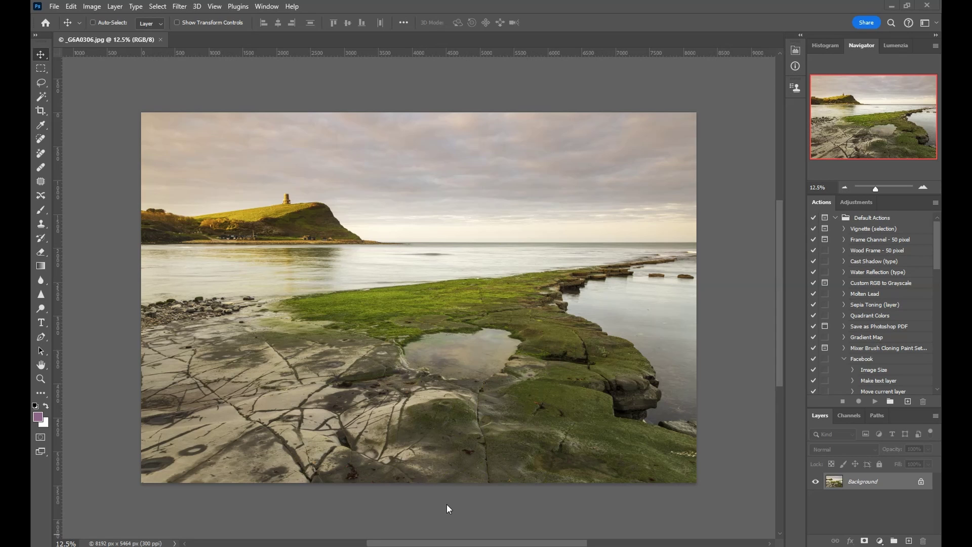
Step: Try a width of 2048 pixels for the image in Image Size with resampling on, and discard the change
left_click(92, 6)
left_click(119, 89)
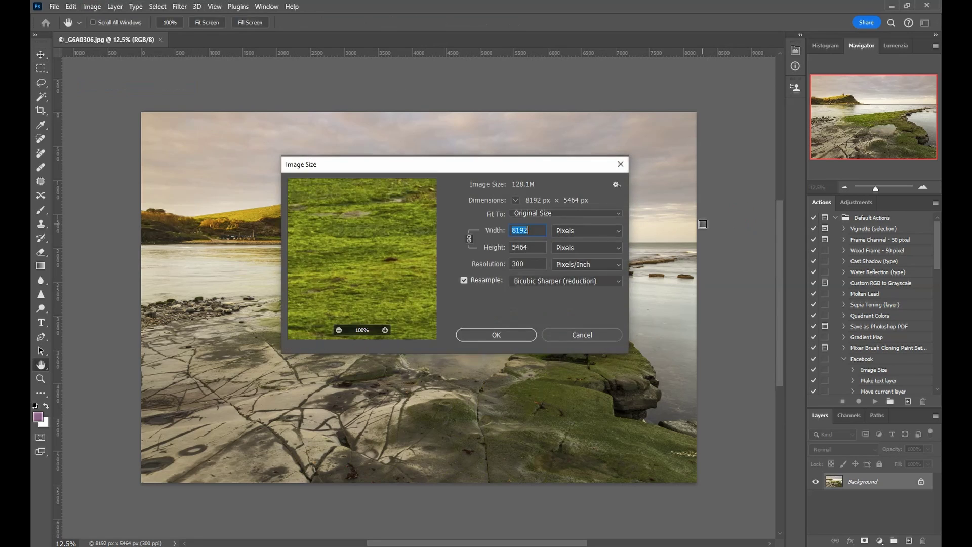
left_click(533, 235)
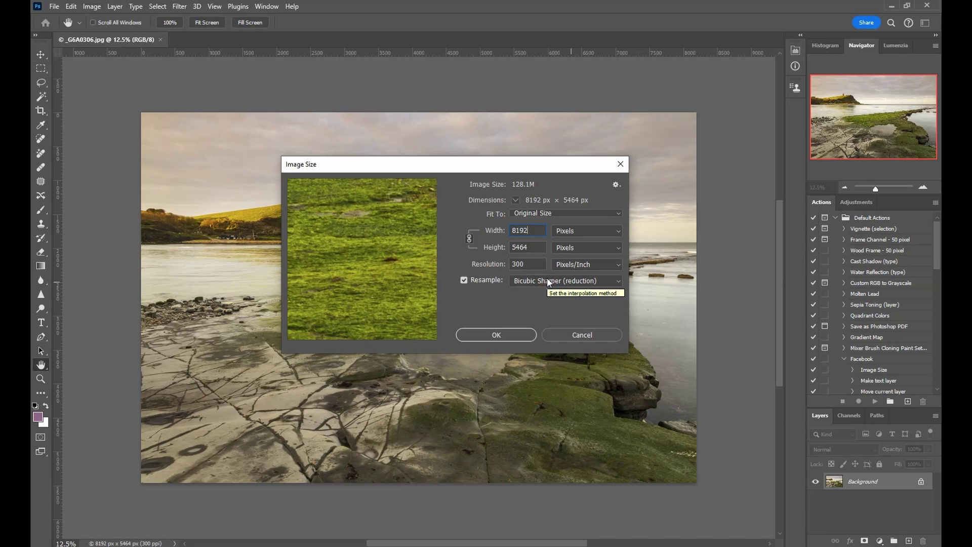
double_click(532, 226)
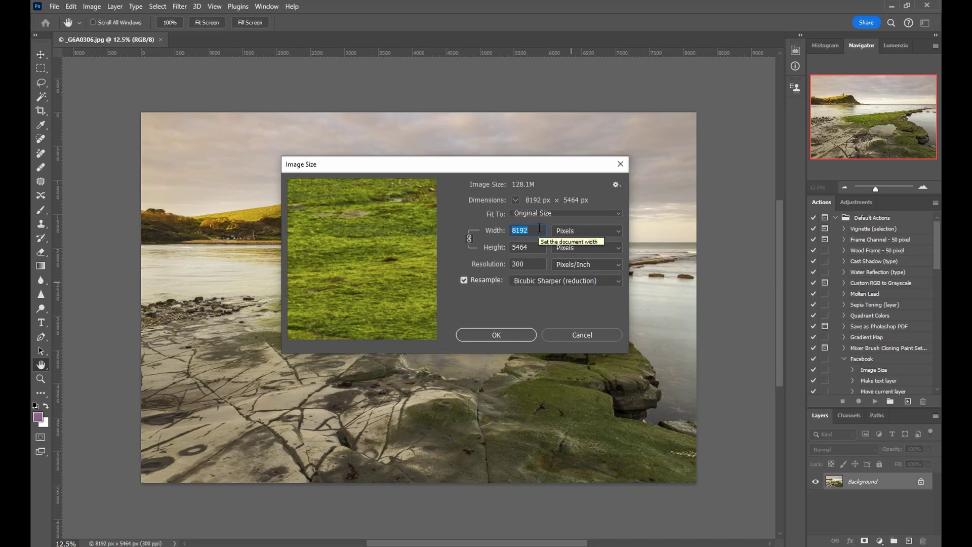
left_click(542, 250)
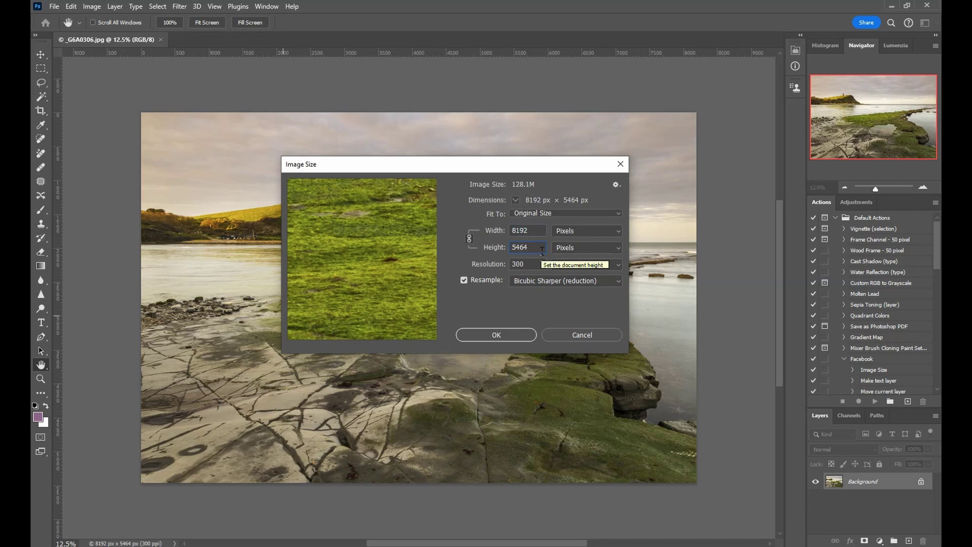
left_click(542, 232)
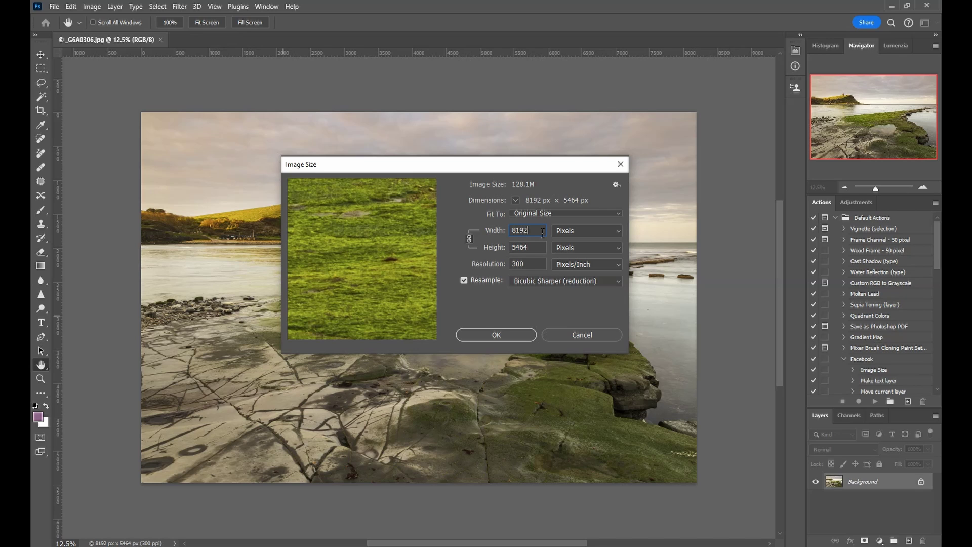
key("BackSpace")
key("BackSpace")
key("BackSpace")
key("BackSpace")
type("2048")
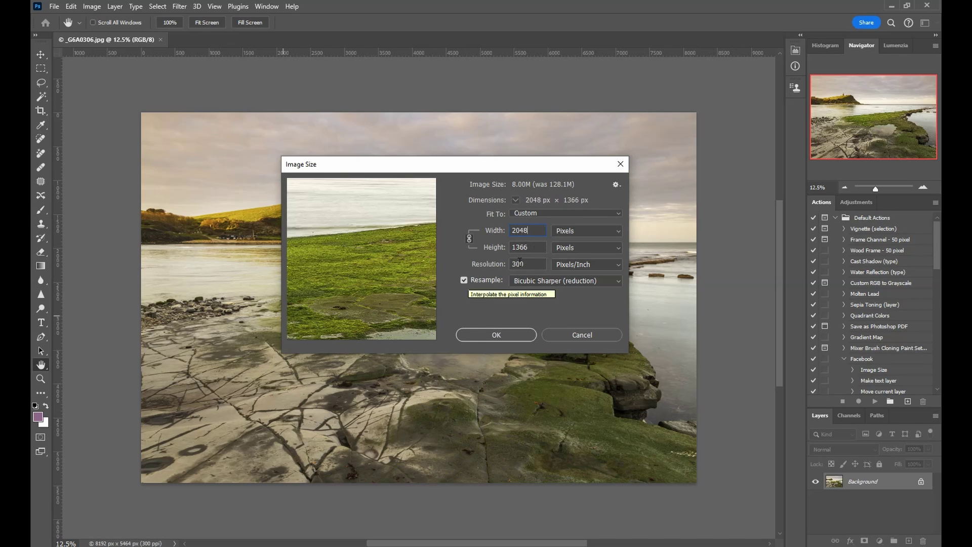
left_click(471, 229)
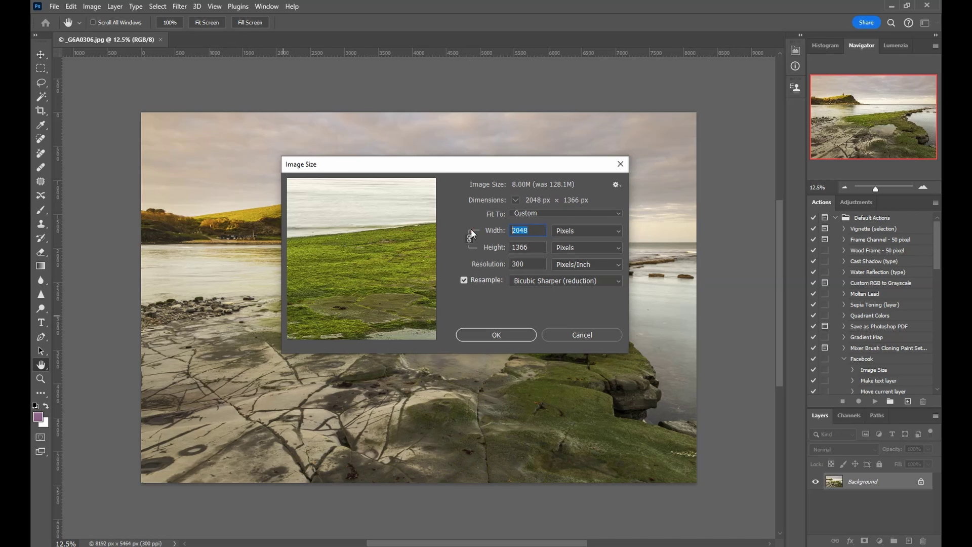
left_click(597, 335)
Step: Try a print width of 40 centimeters in Image Size with Resample turned off, and discard the change
left_click(91, 6)
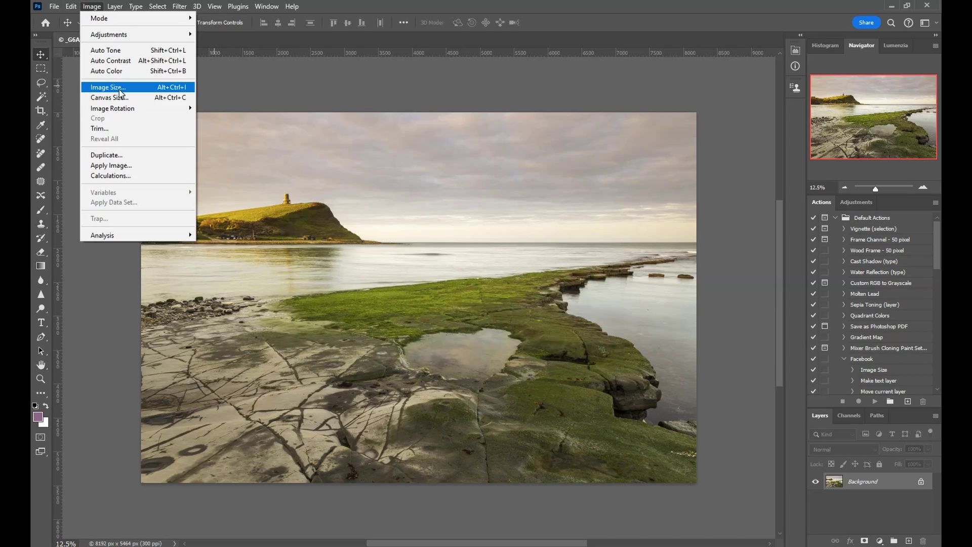
left_click(120, 91)
left_click(473, 280)
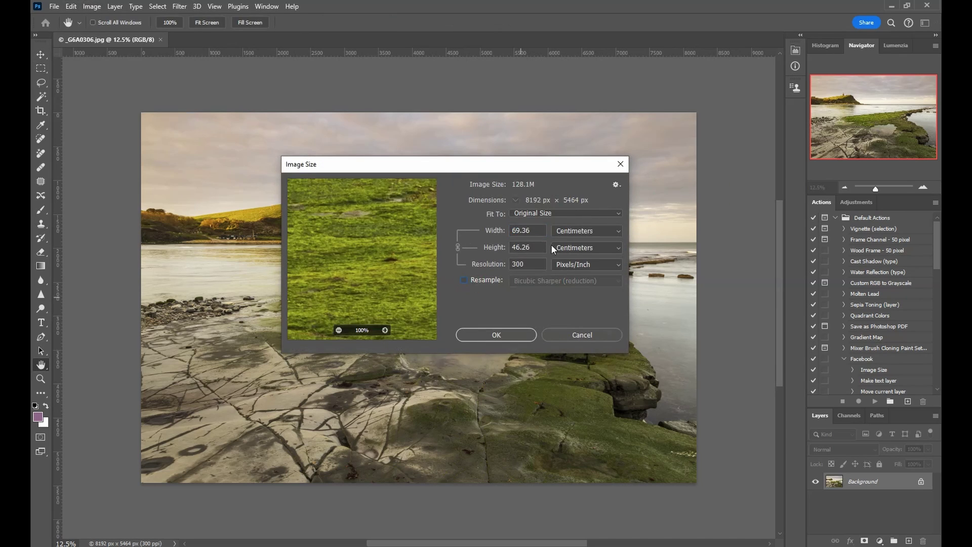
left_click(583, 231)
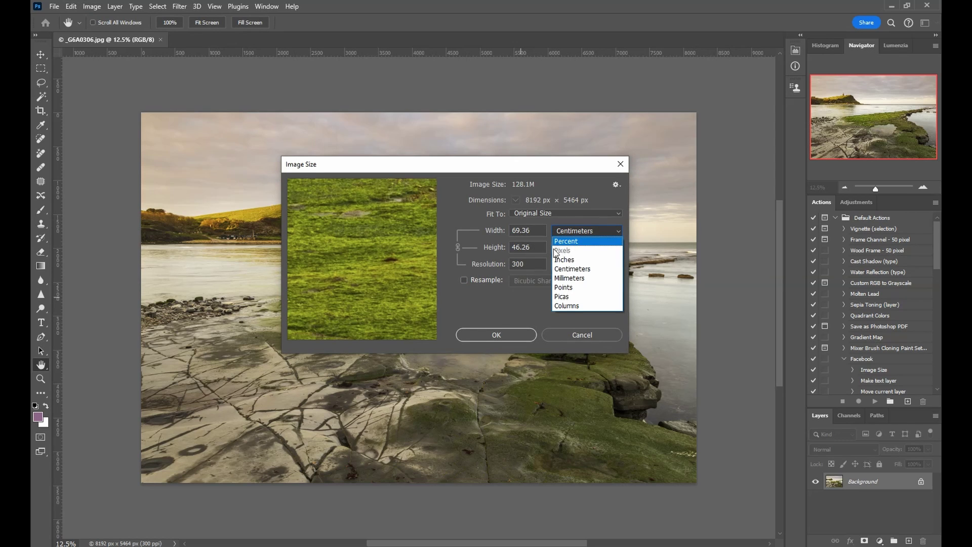
left_click(535, 231)
double_click(537, 229)
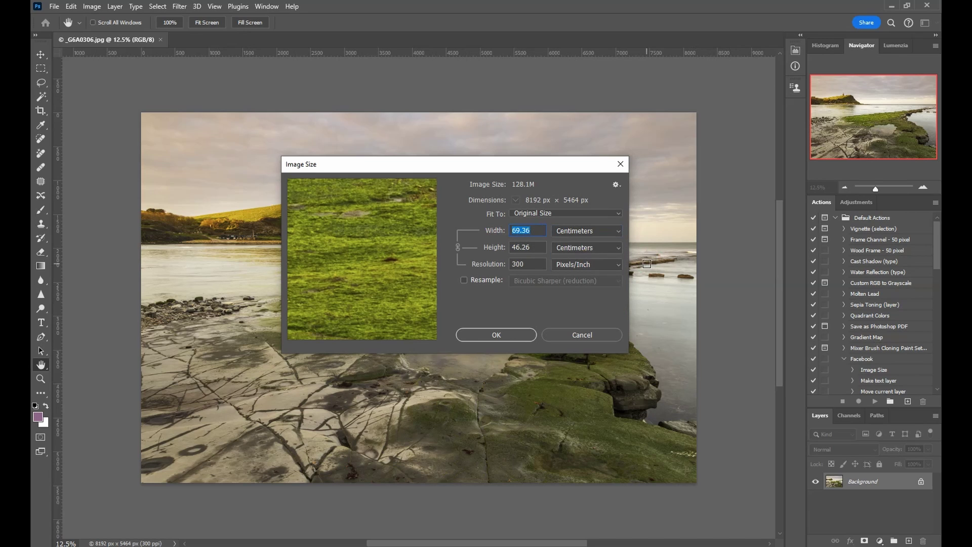
type("40")
left_click(526, 264)
left_click(583, 336)
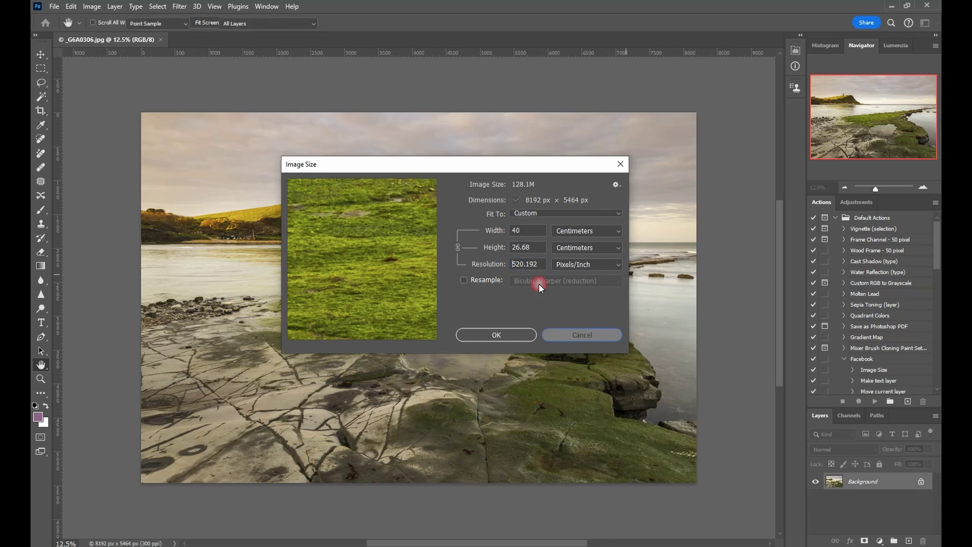
Step: Resize the image to 2048 pixels wide, resampled with Bicubic Sharper (reduction)
left_click(92, 6)
left_click(123, 87)
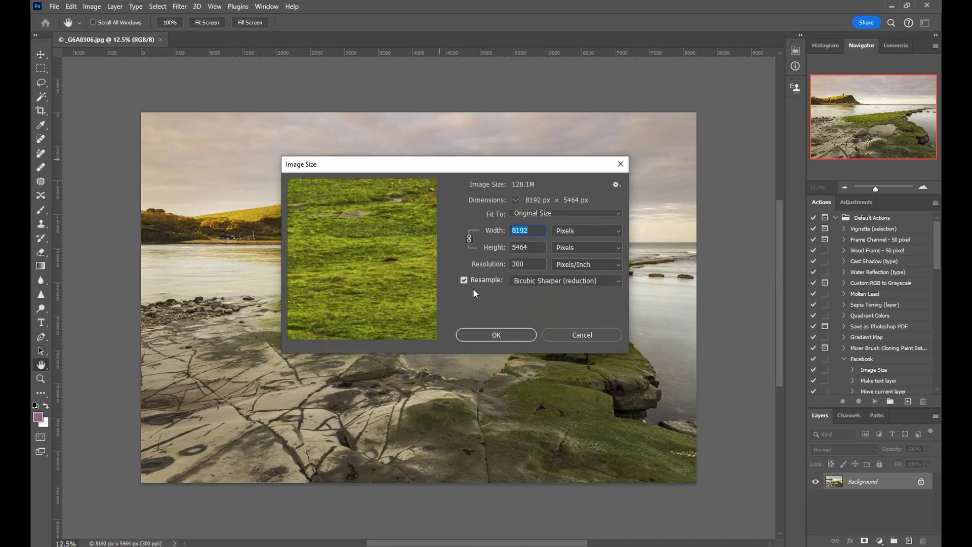
left_click(604, 283)
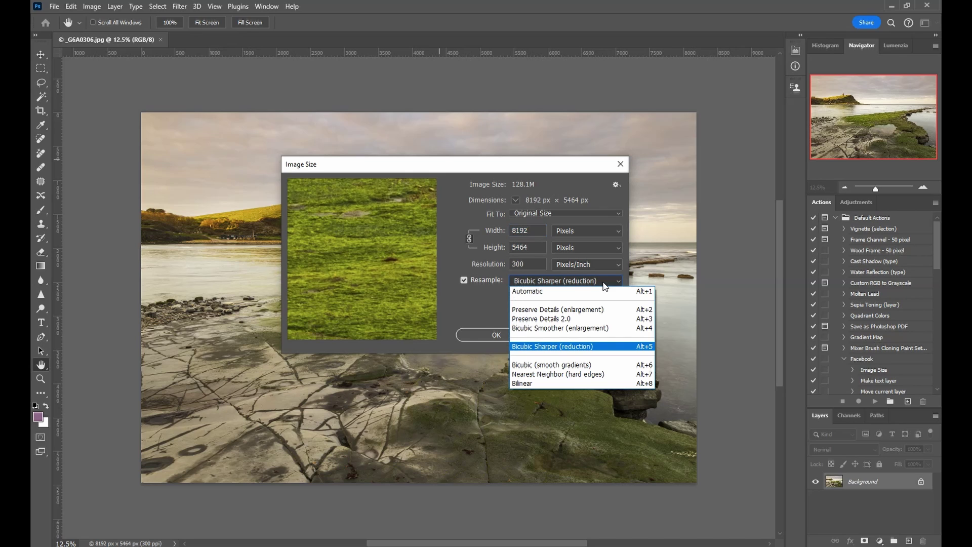
left_click(489, 303)
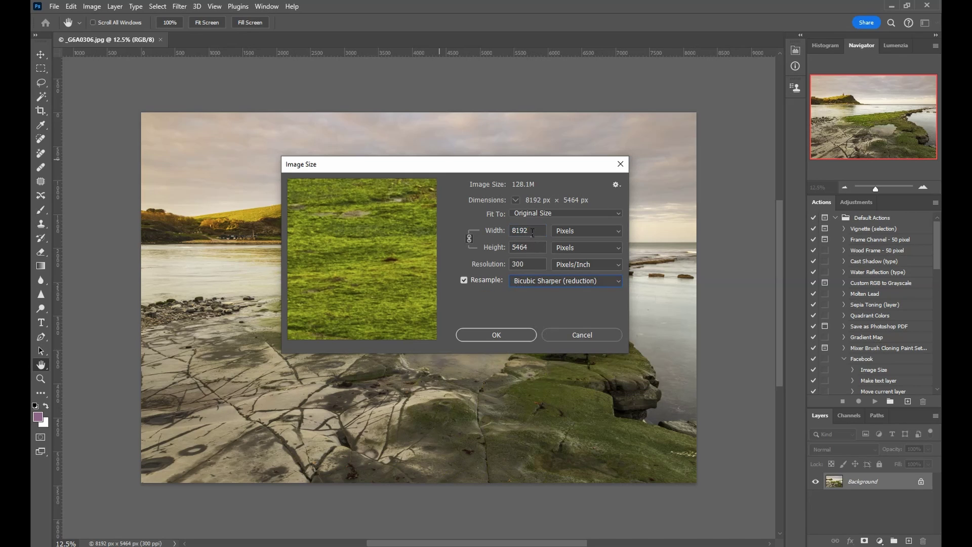
left_click(582, 281)
left_click(525, 300)
double_click(534, 235)
type("2048")
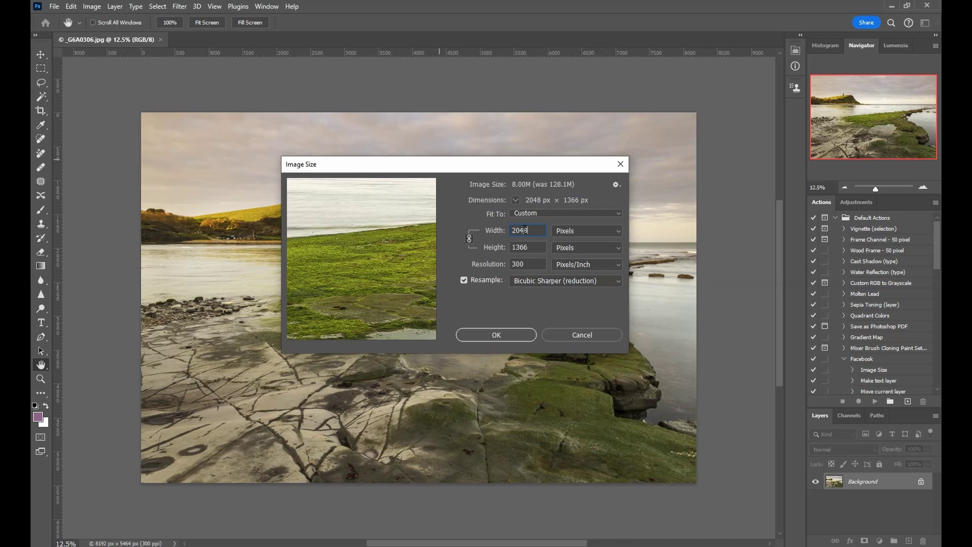
left_click(509, 339)
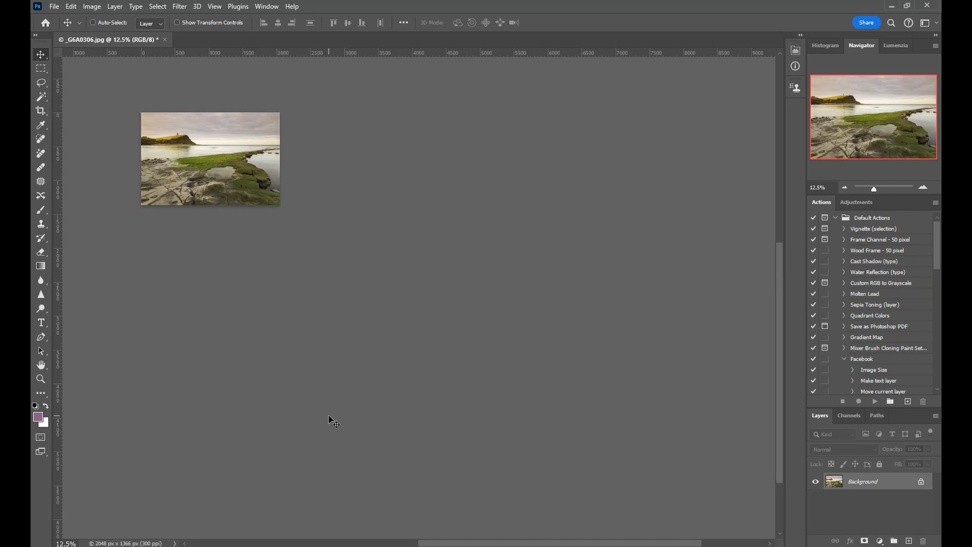
Step: Start a Save As for the resized image and create and open a Web folder inside Kimmeridge - 25-4-23 as the destination
left_click(41, 379)
right_click(219, 165)
left_click(238, 172)
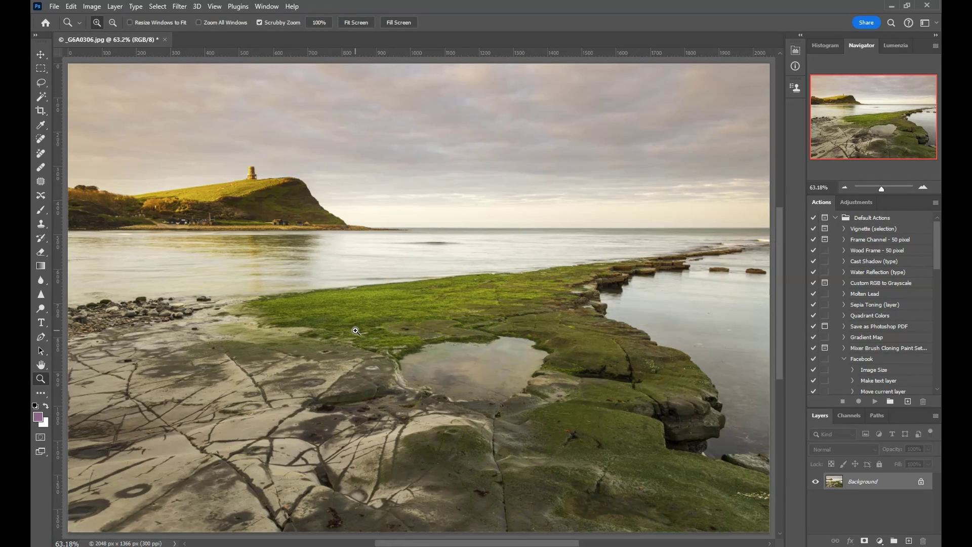
right_click(356, 330)
left_click(397, 388)
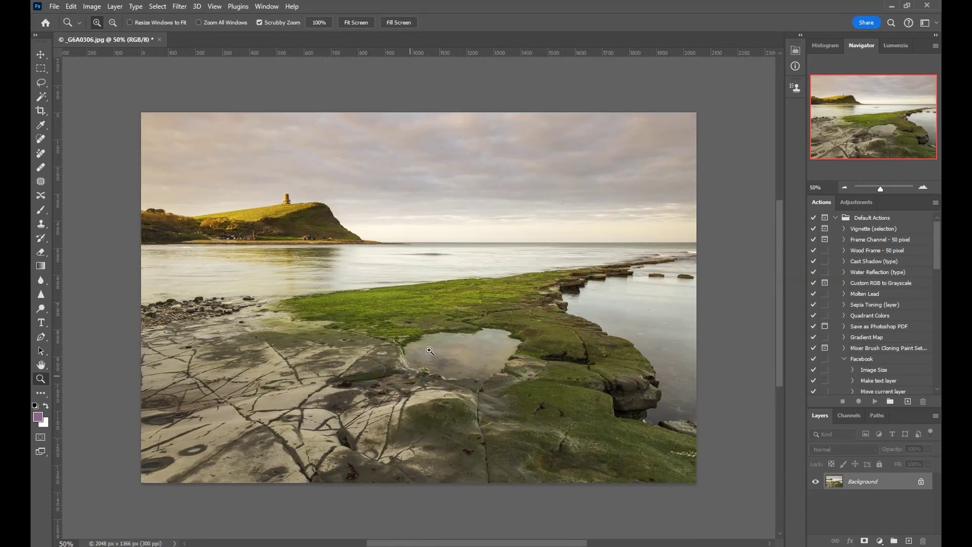
left_click(53, 7)
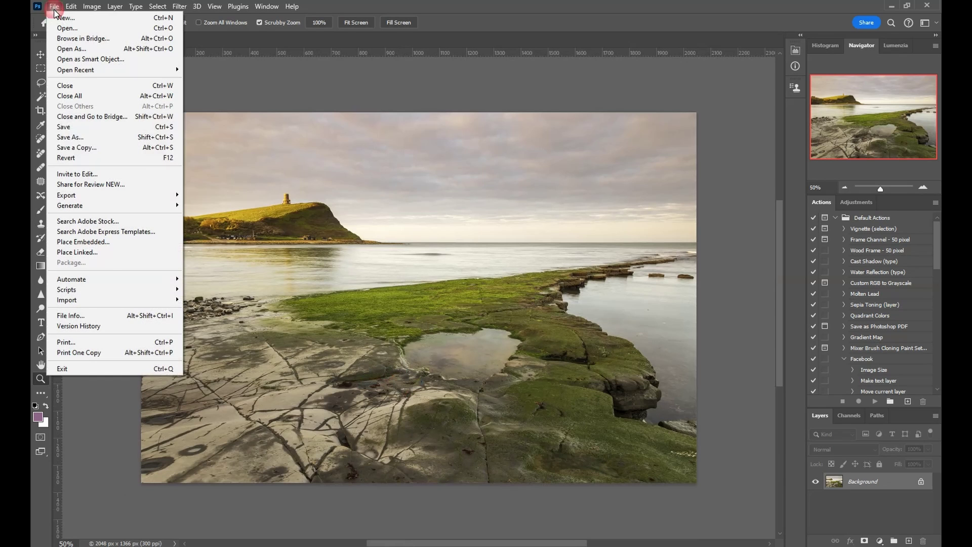
left_click(70, 136)
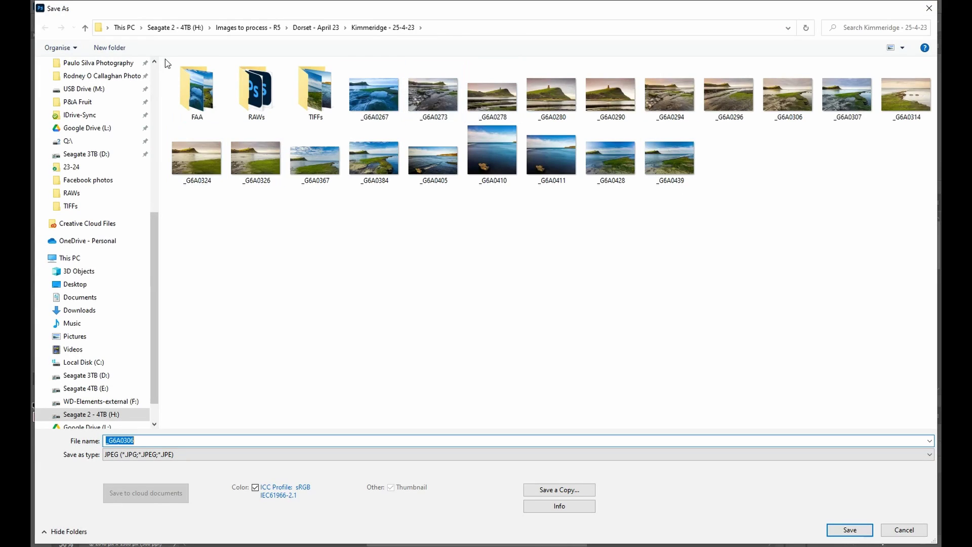
left_click(109, 47)
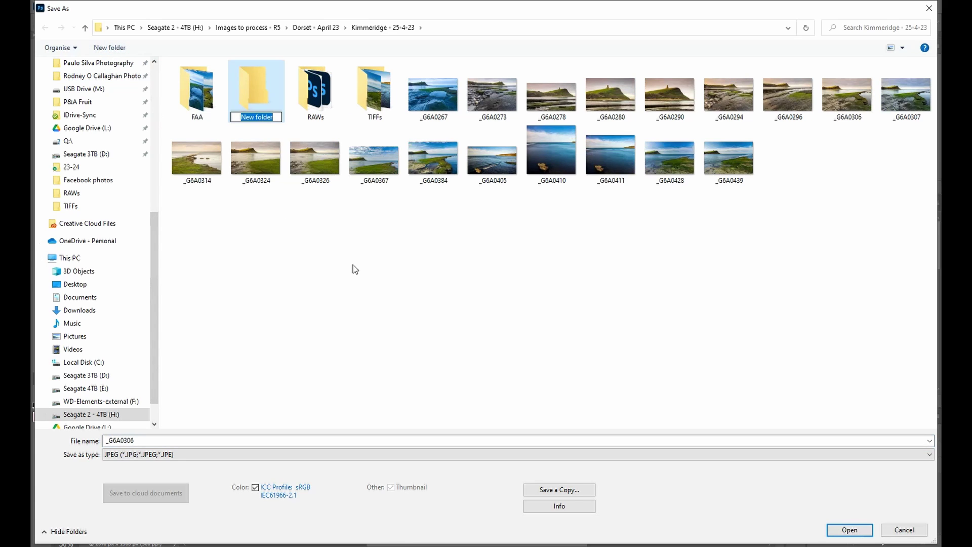
type("Web")
key("Return")
left_click(368, 98)
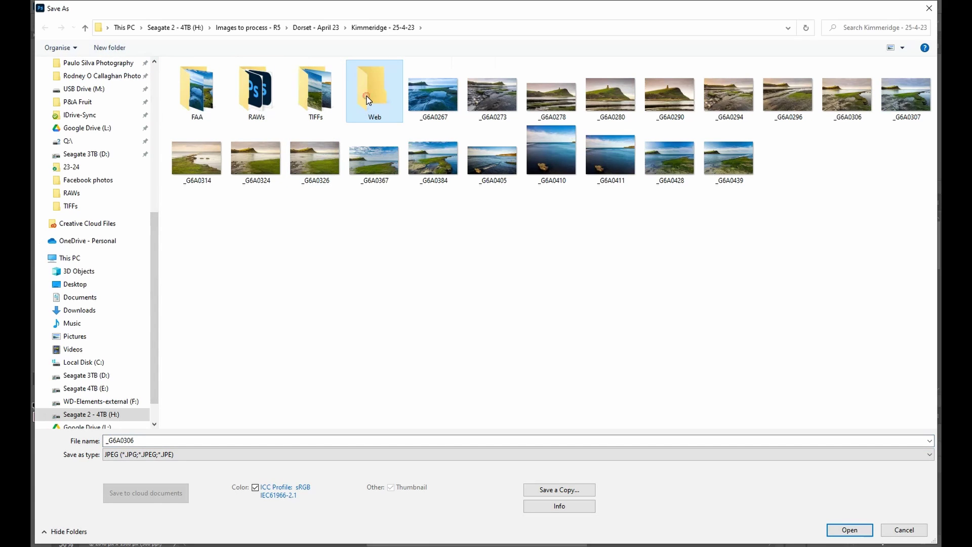
double_click(367, 98)
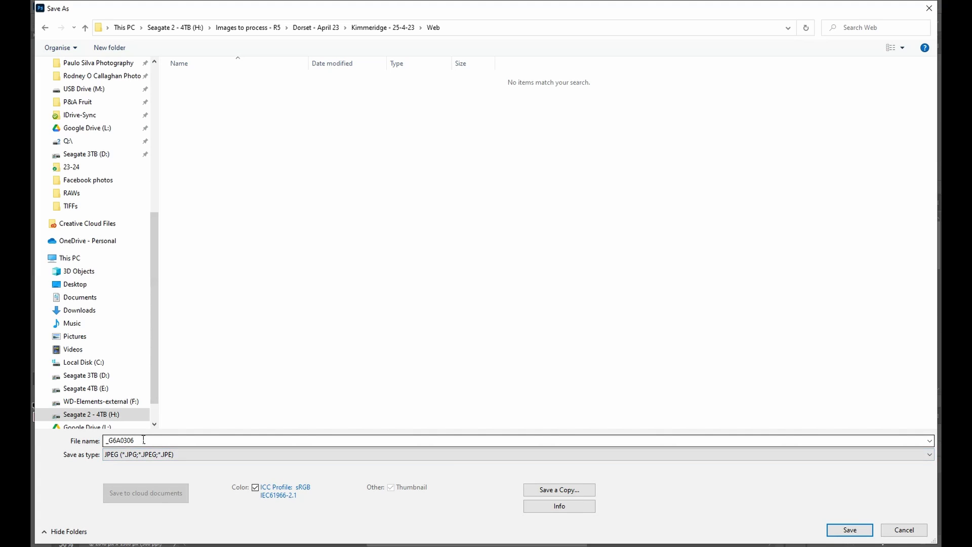
Step: Save the image in the Web folder as a JPEG named _G6A0306 with reduced quality and the Baseline ("Standard") format
left_click(861, 530)
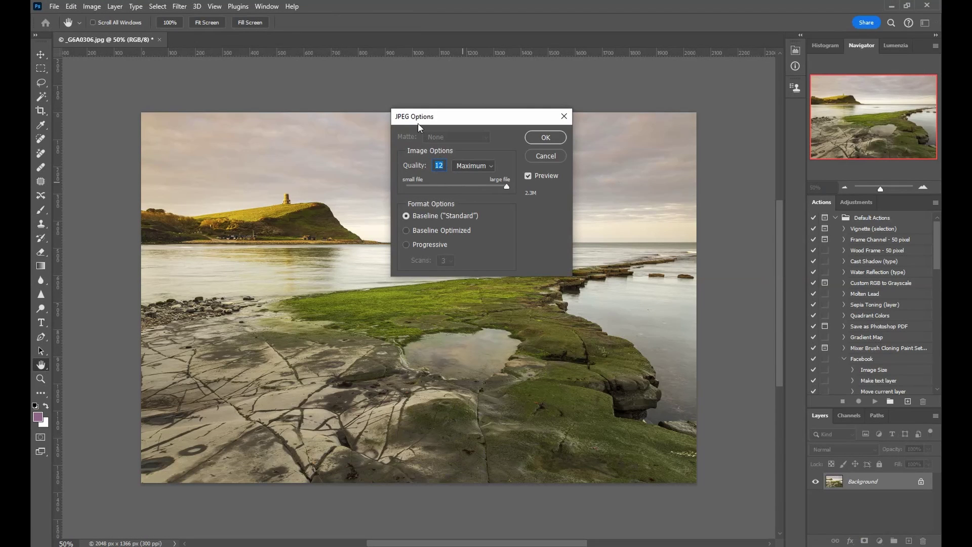
left_click_drag(506, 188, 467, 186)
left_click_drag(466, 184, 461, 187)
left_click(457, 185)
left_click(462, 187)
mouse_move(481, 187)
left_mouse_down()
mouse_move(504, 184)
mouse_move(488, 185)
left_mouse_up()
left_click_drag(488, 185, 464, 188)
left_click(546, 139)
key("z")
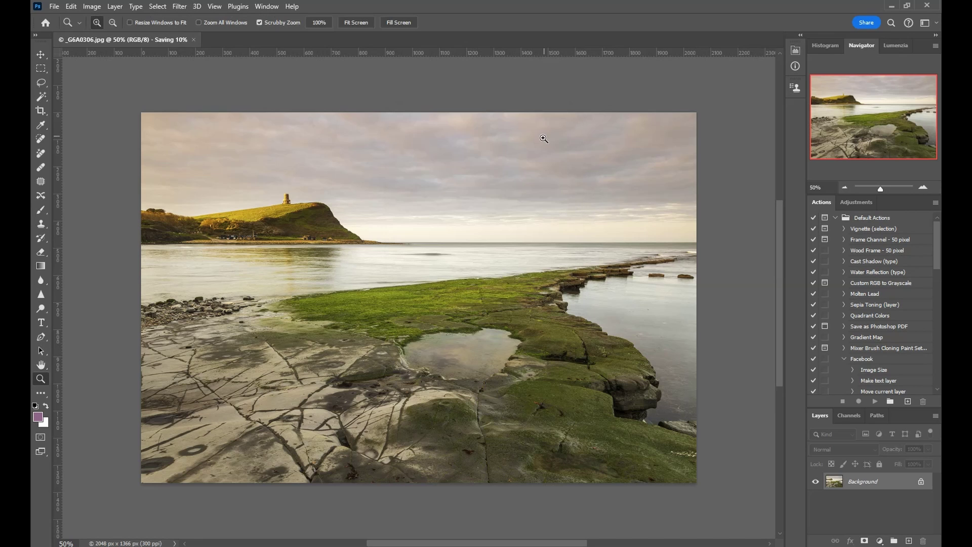
Step: Check the details of the saved _G6A0306 file in the Web folder through the Open dialog, without opening it
left_click(54, 6)
key("Escape")
key("ctrl+o")
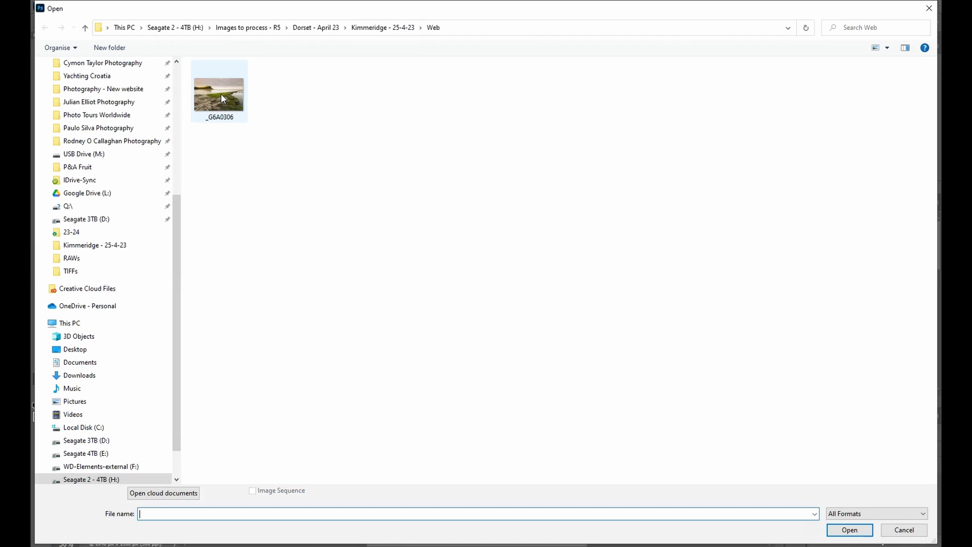
mouse_move(221, 96)
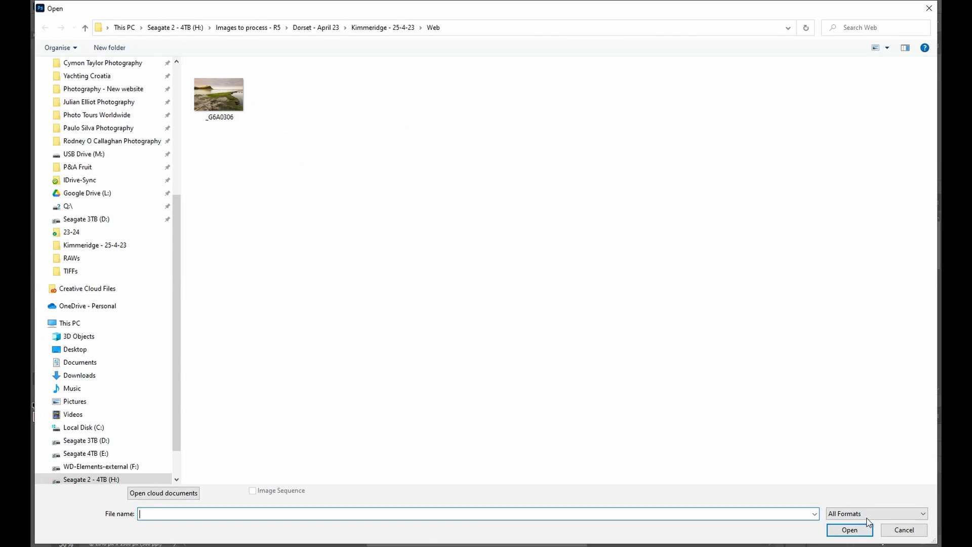
left_click(885, 532)
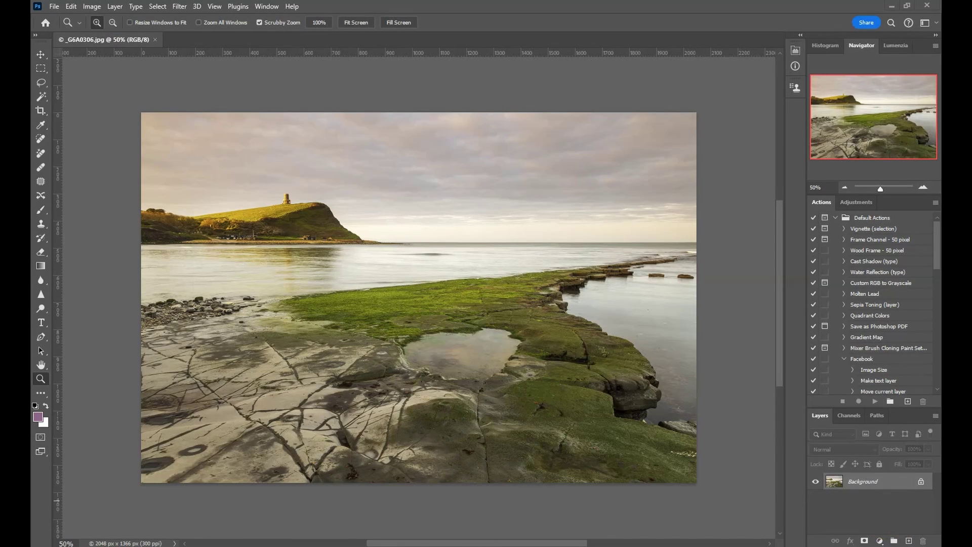
Step: Switch to the browser, examine the gallery and wall print images on the photography website's home page, and return to Photoshop
key("alt+Tab")
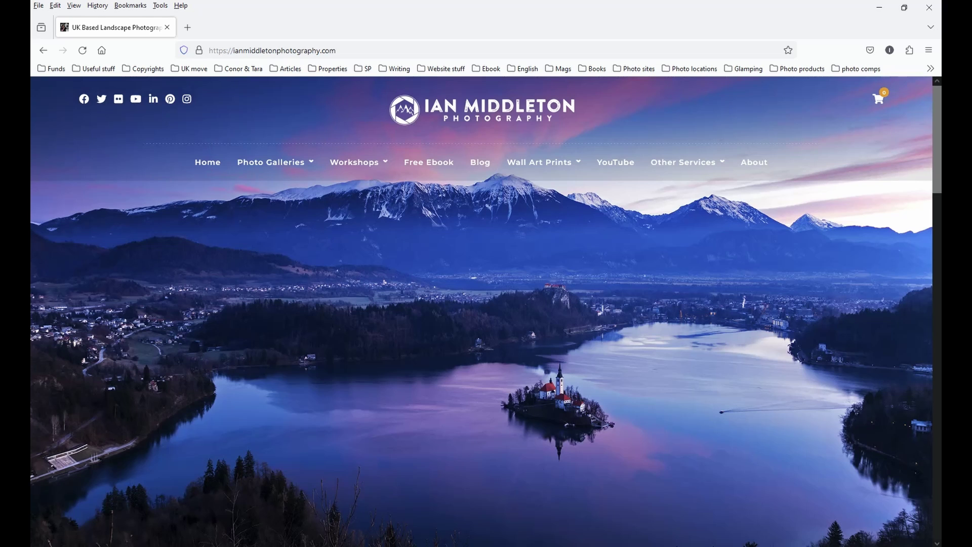
scroll(517, 448, "down", 10)
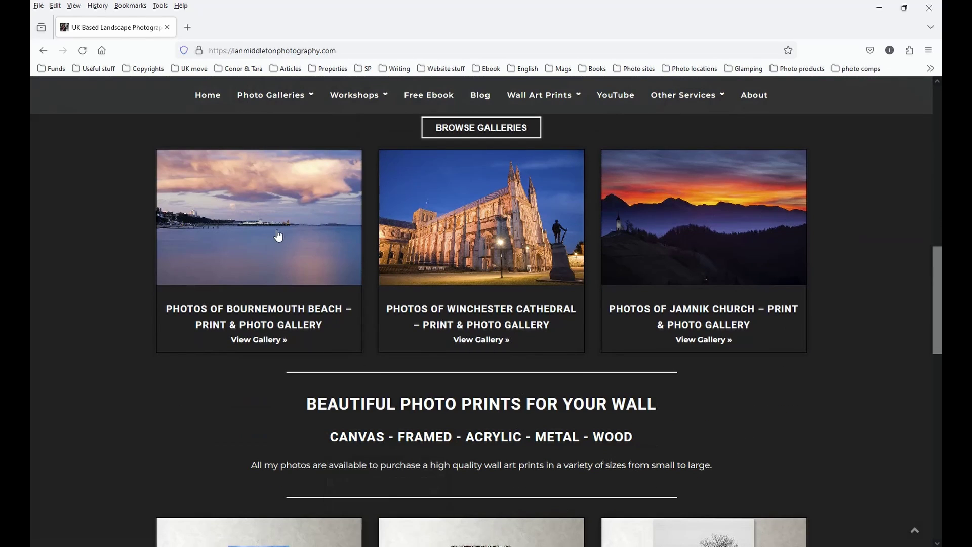
scroll(811, 243, "down", 2)
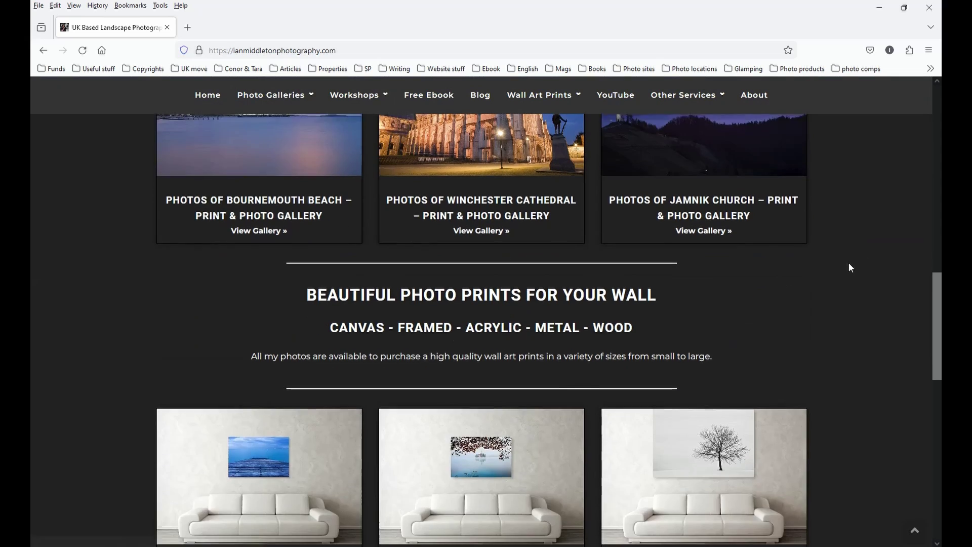
scroll(891, 273, "up", 4)
left_click_drag(937, 274, 941, 368)
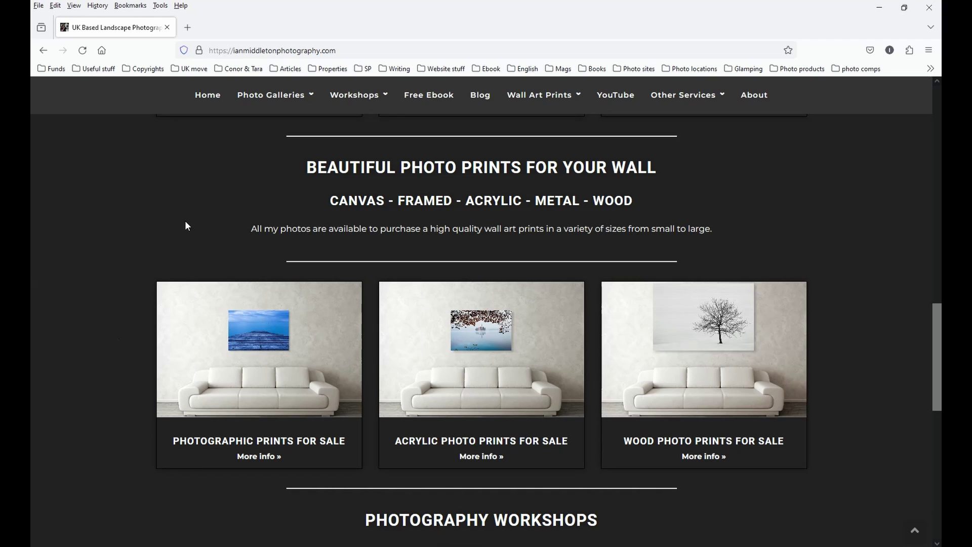
scroll(223, 248, "down", 1)
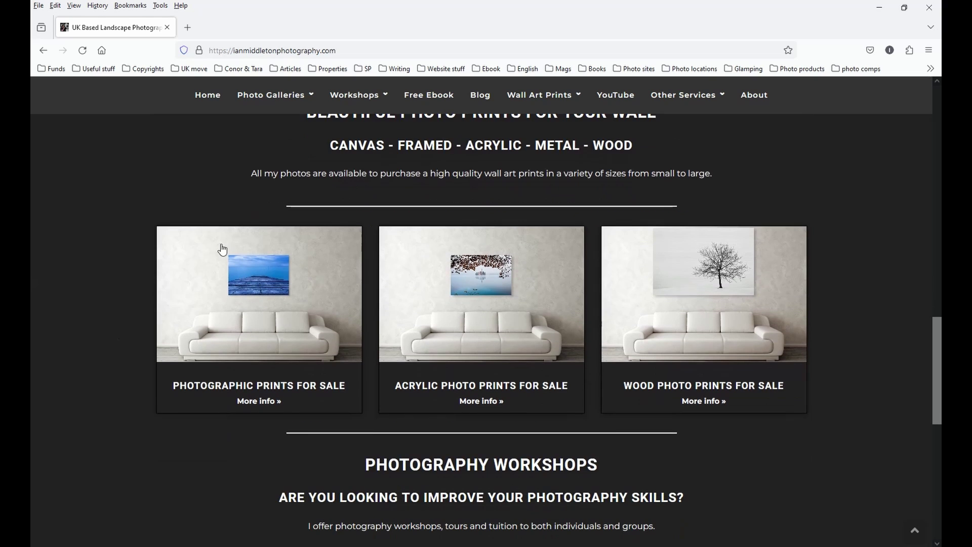
key("alt+Tab")
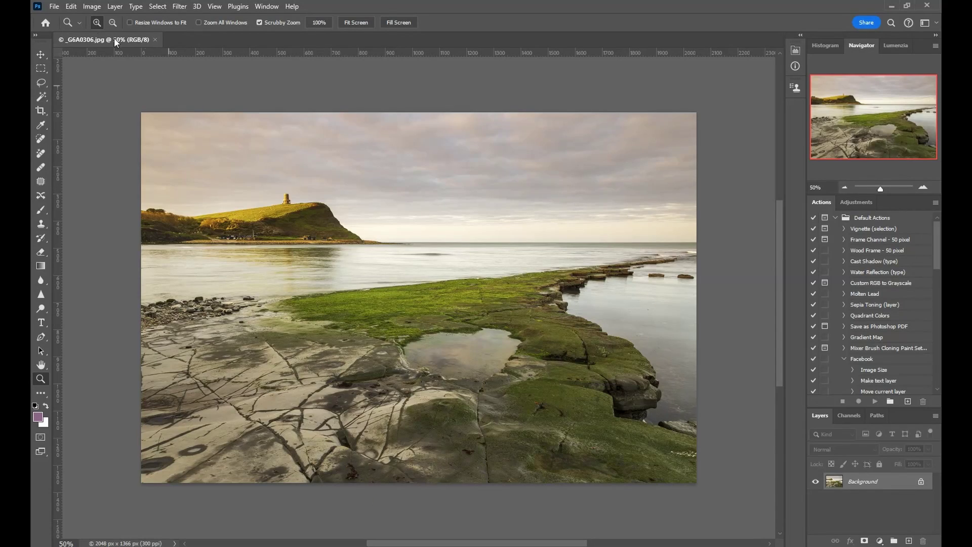
Step: Close the resized image and open the original _G6A0306 from the Kimmeridge - 25-4-23 folder
left_click(70, 6)
left_click(271, 74)
left_click(52, 6)
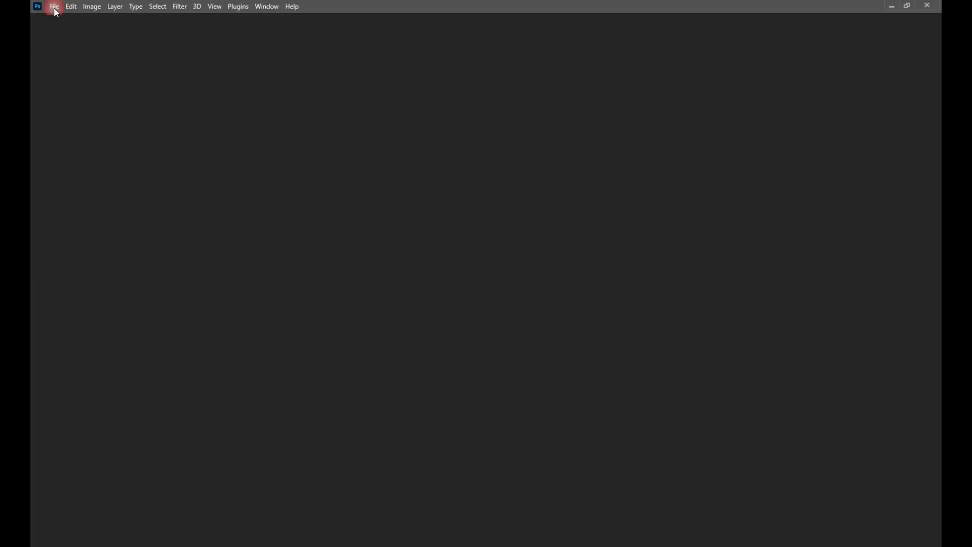
left_click(75, 29)
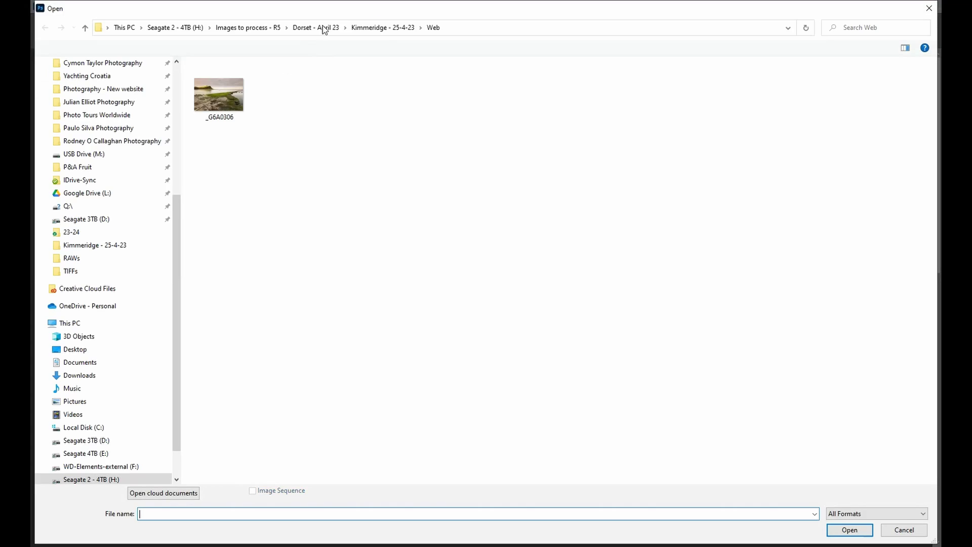
left_click(363, 29)
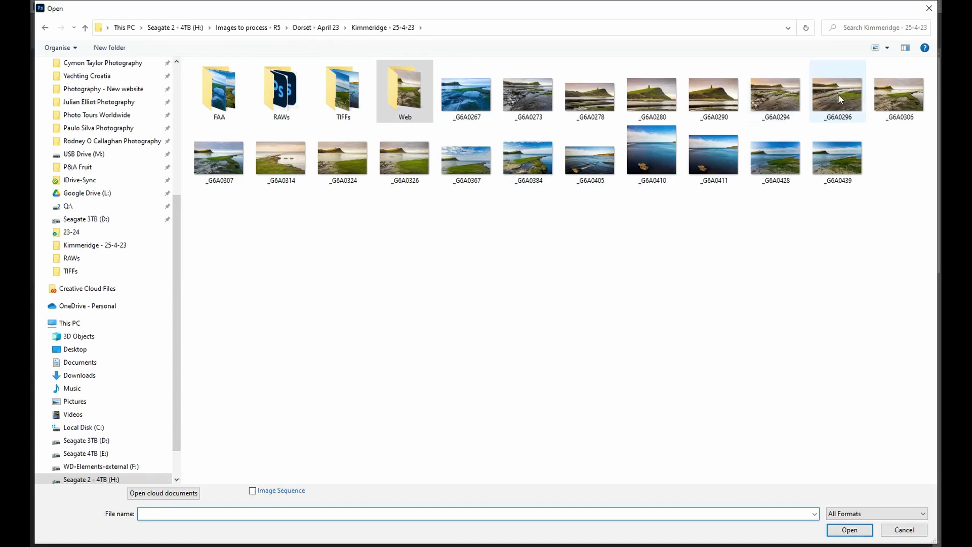
double_click(886, 95)
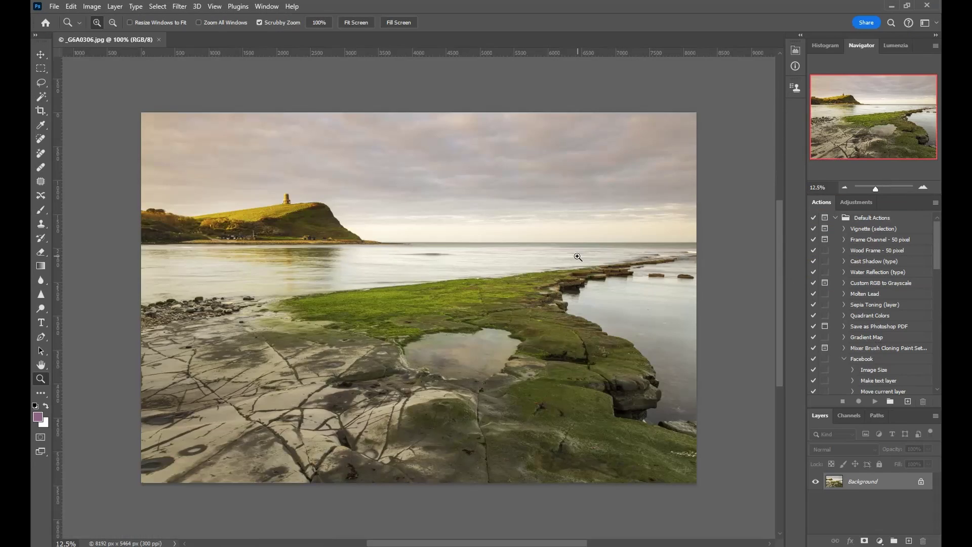
Step: Try alternative image widths of 800, 600 and 1200 pixels in the Image Size settings
left_click(92, 6)
left_click(109, 87)
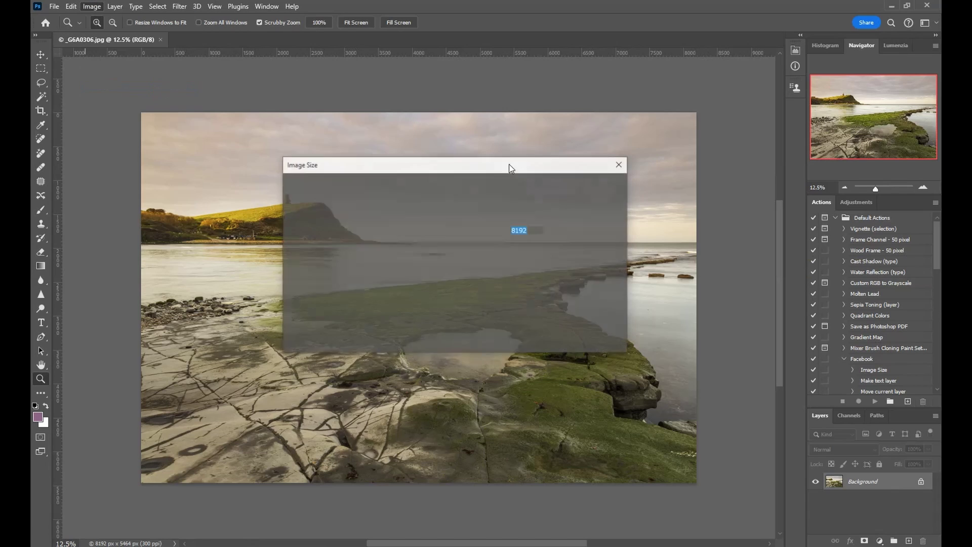
type("800")
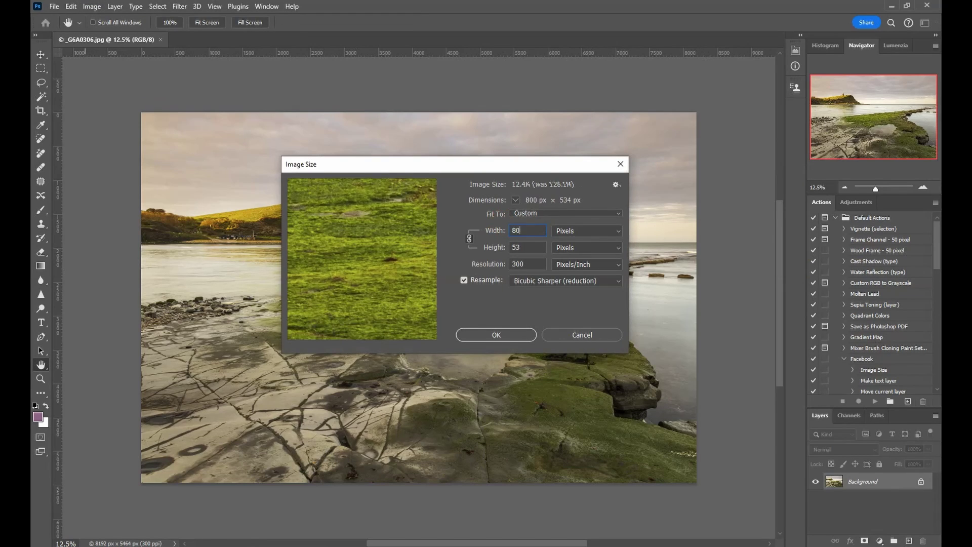
key("BackSpace")
key("BackSpace")
key("BackSpace")
type("600")
key("BackSpace")
key("BackSpace")
key("BackSpace")
type("1200")
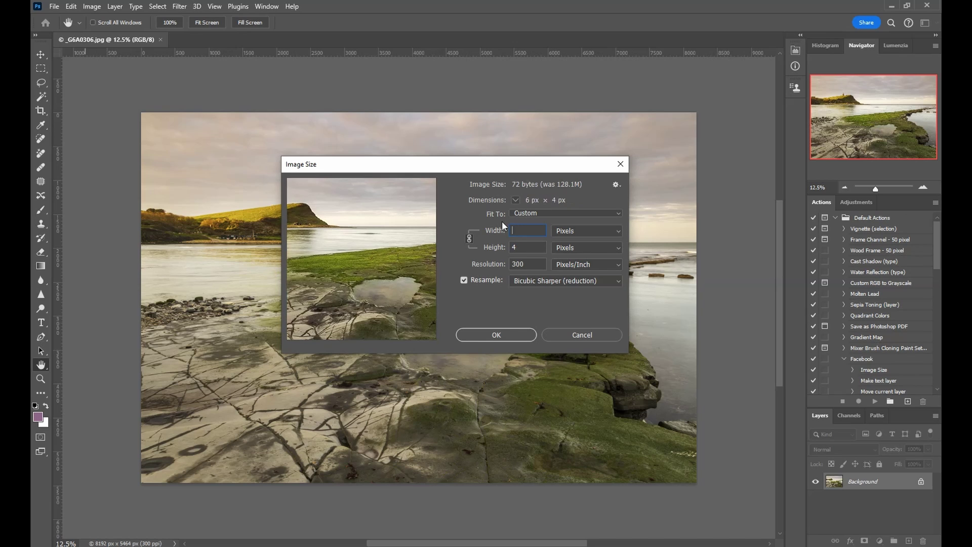
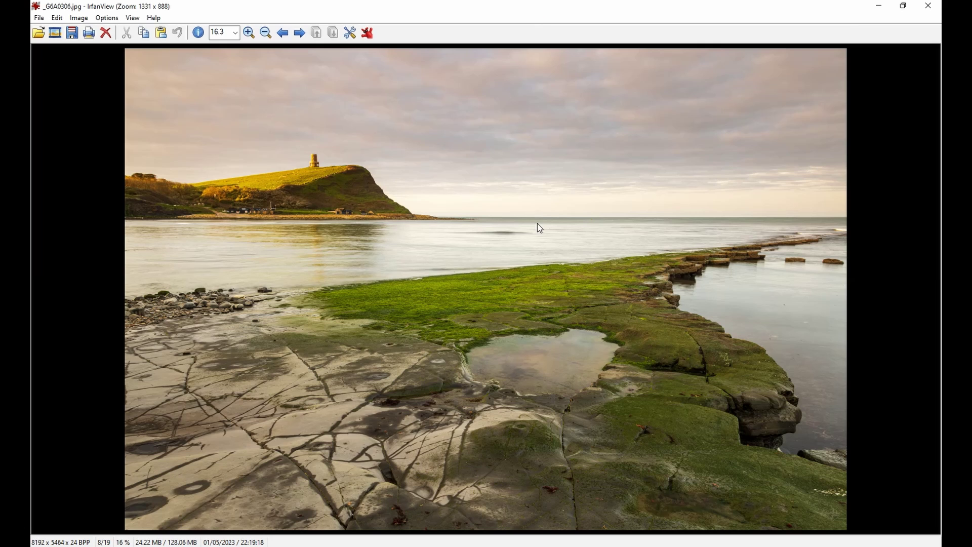
Step: Return to Photoshop, examine the recorded resize actions such as 2048 pixels, and view the available Automate commands
key("alt+Tab")
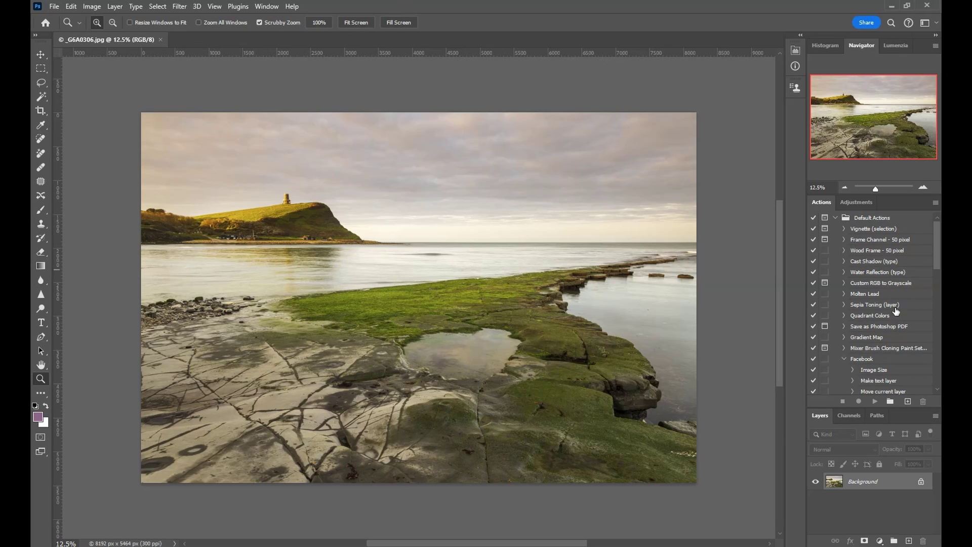
left_click_drag(934, 250, 937, 275)
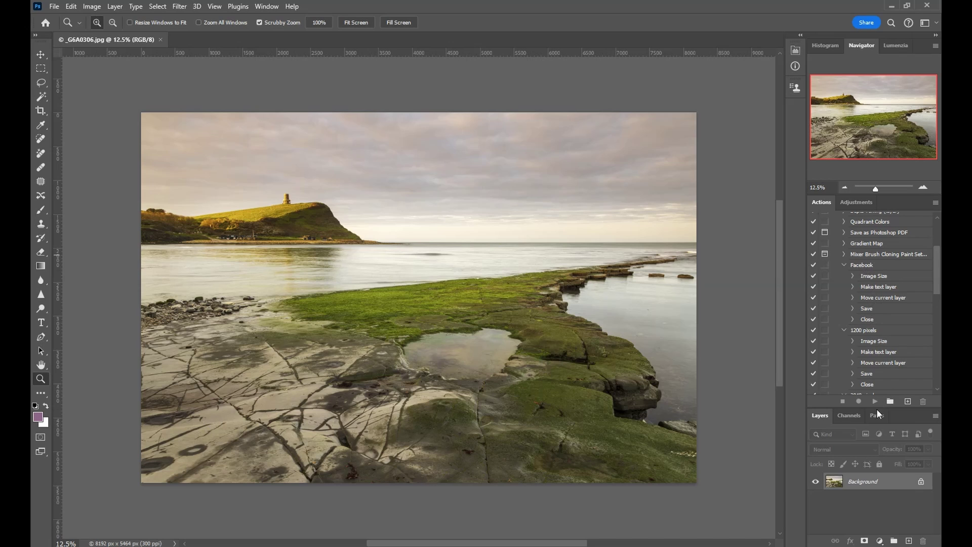
scroll(892, 284, "down", 3)
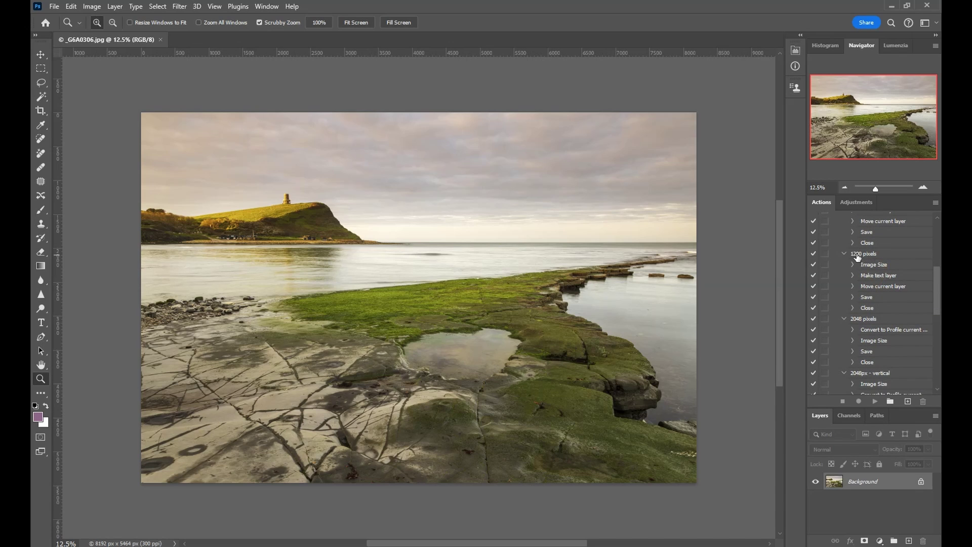
scroll(940, 289, "down", 3)
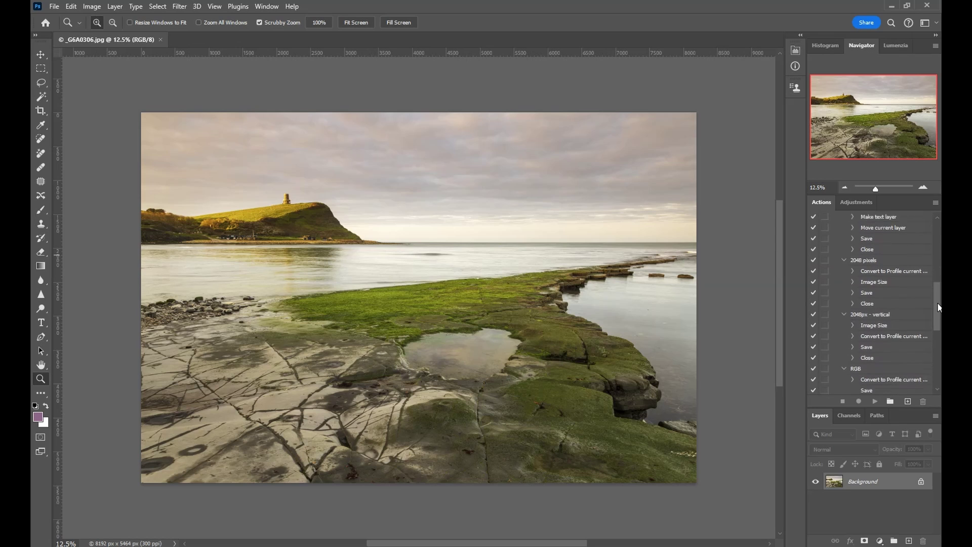
left_click(858, 249)
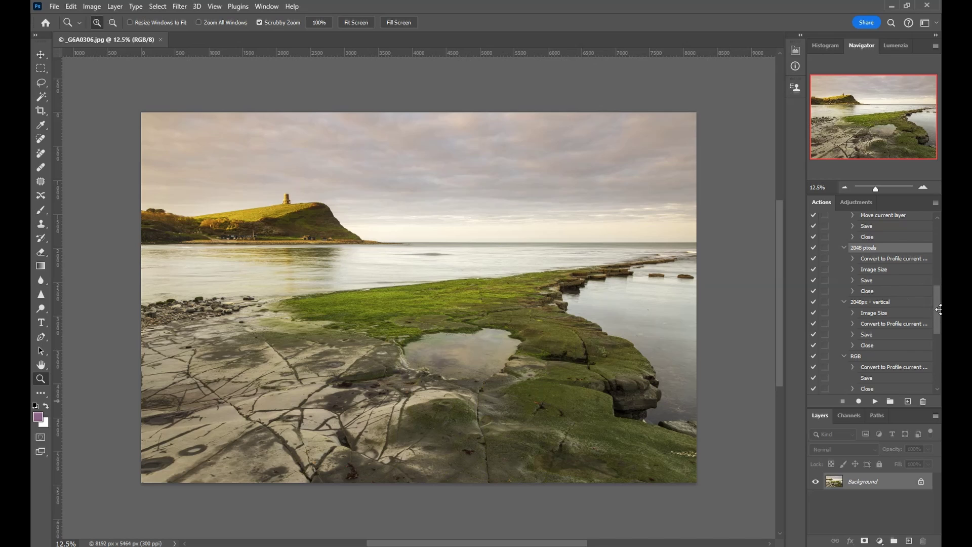
left_click_drag(938, 312, 935, 296)
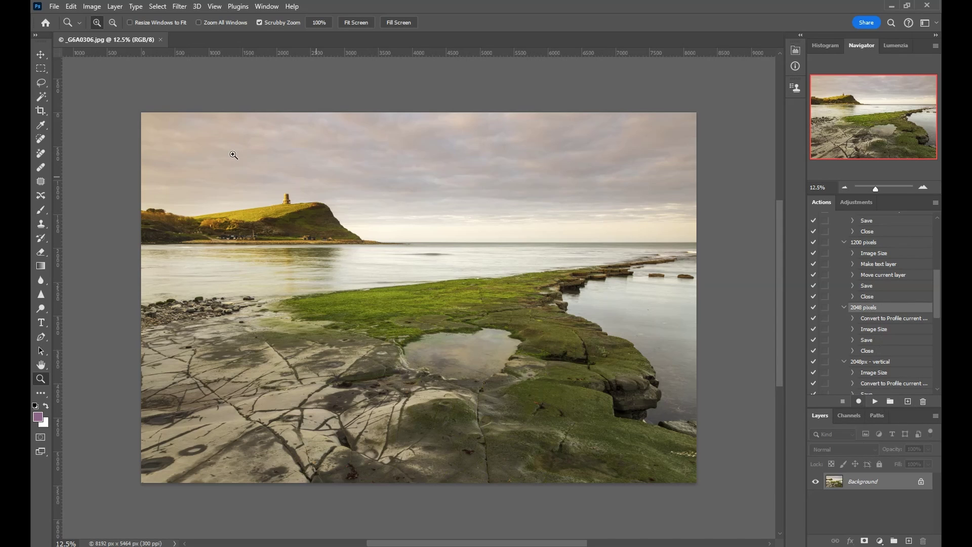
left_click(55, 6)
mouse_move(117, 286)
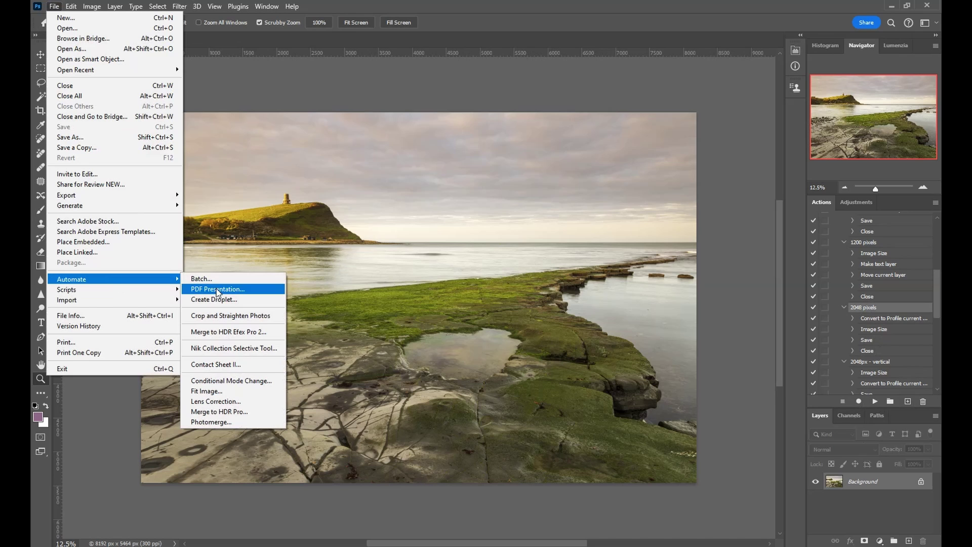
left_click(724, 258)
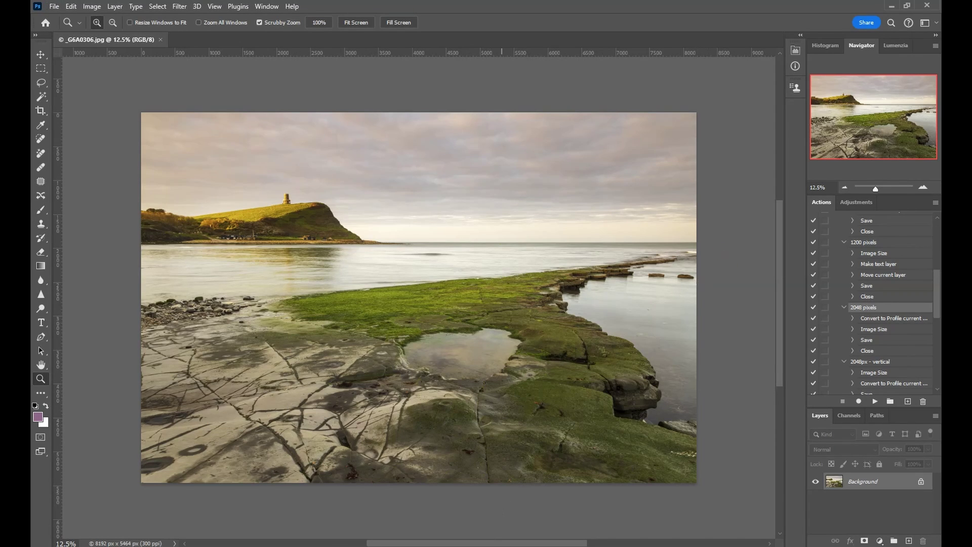
Step: Switch to IrfanView and open its Batch Conversion/Rename tool
left_click(497, 542)
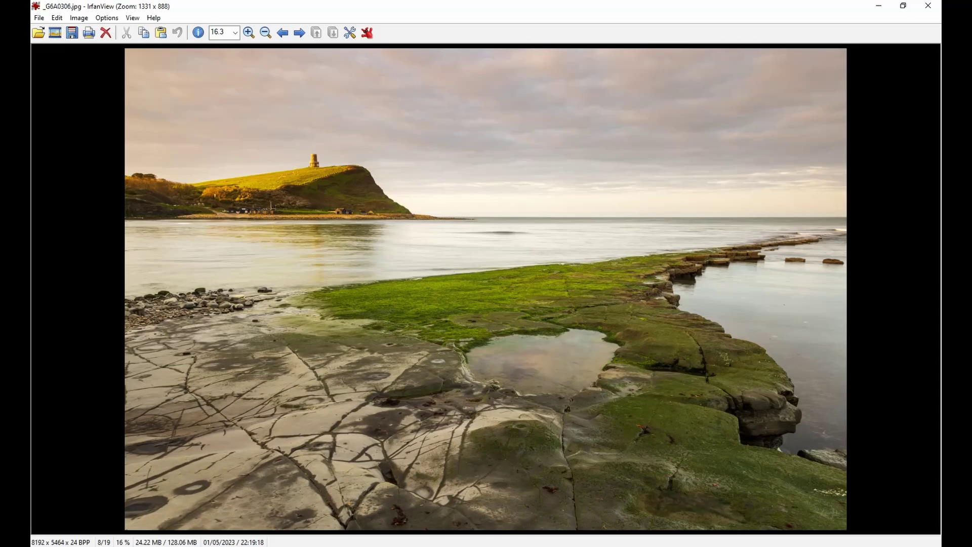
left_click(39, 18)
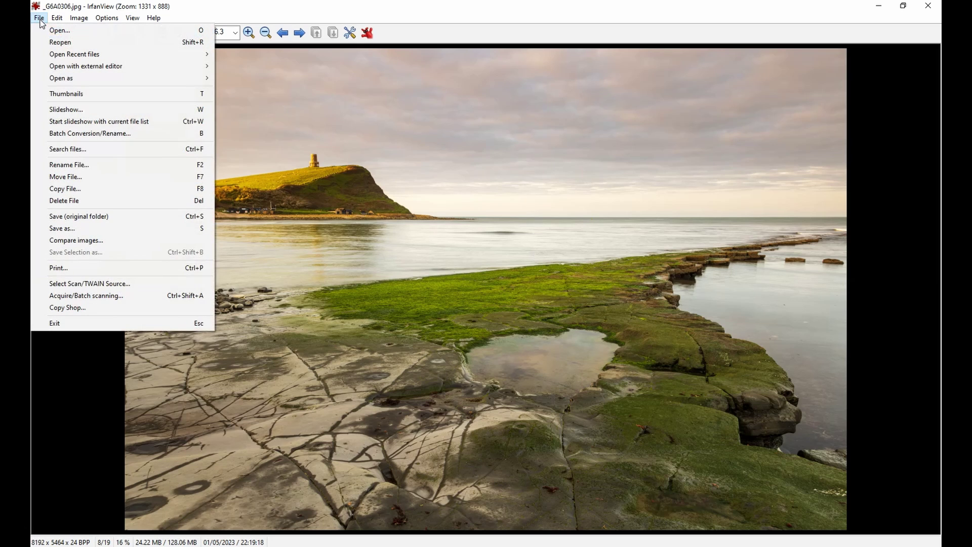
left_click(94, 133)
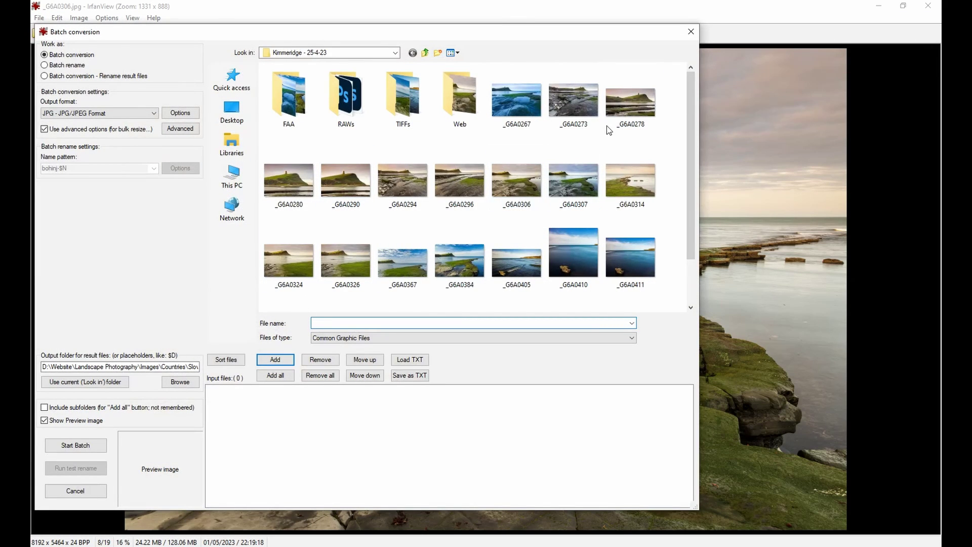
left_click(516, 99)
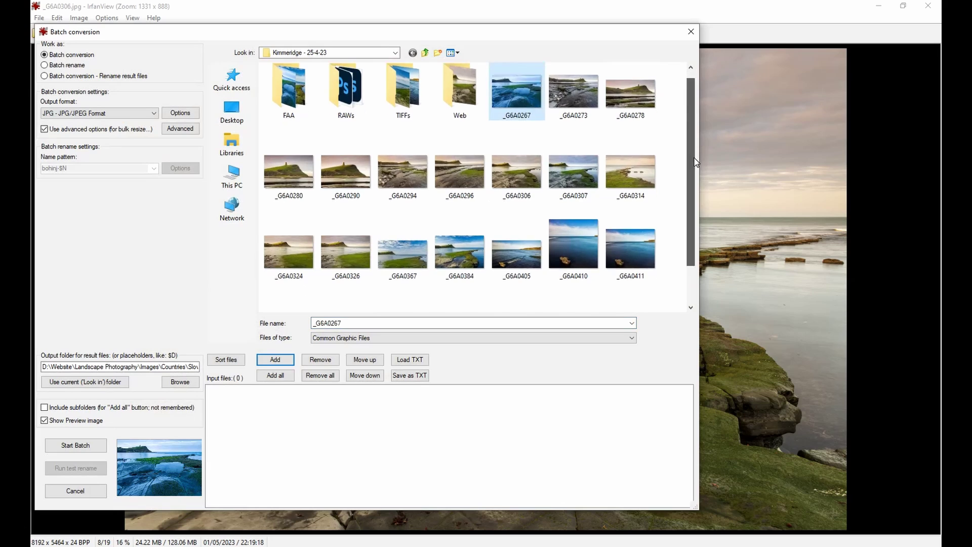
scroll(488, 274, "down", 1)
left_click(346, 282, "ctrl")
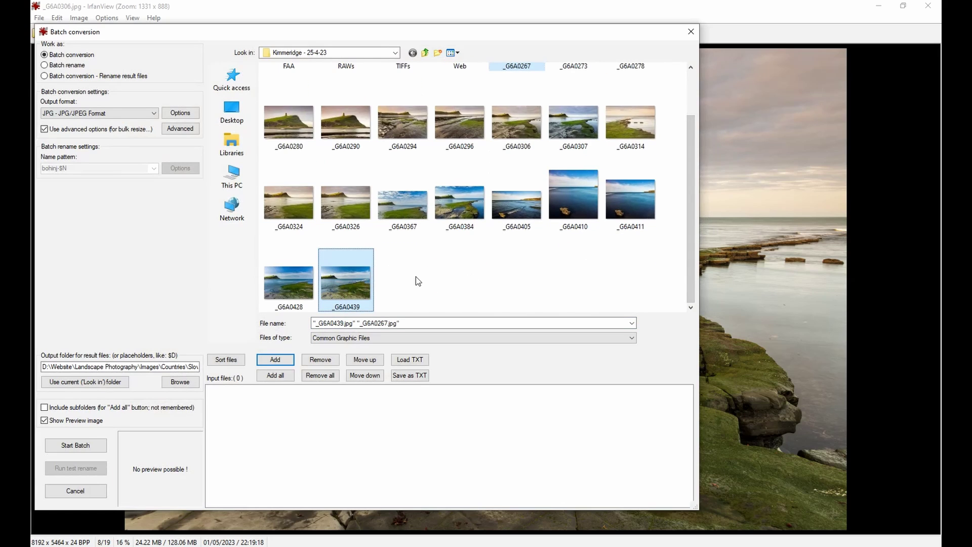
left_click_drag(691, 276, 691, 233)
scroll(302, 285, "down", 1)
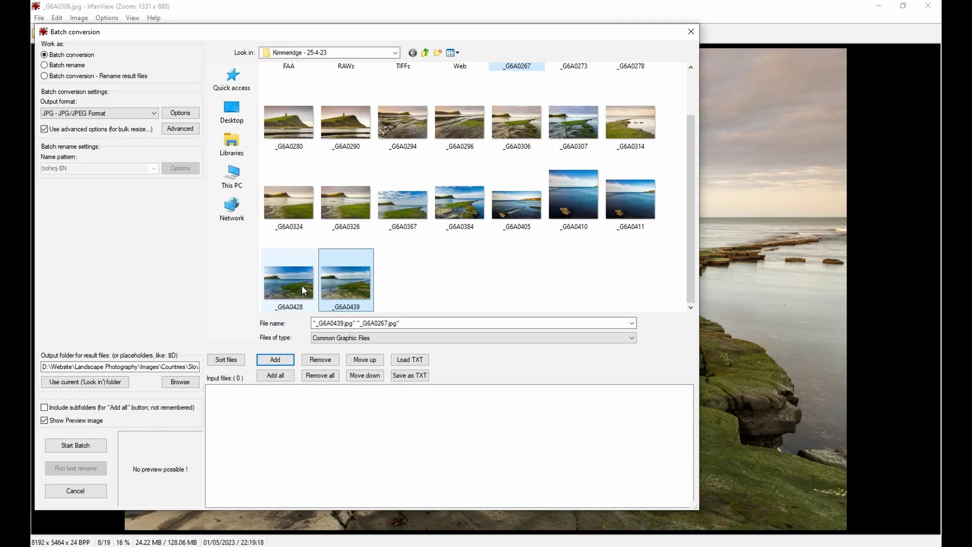
left_click(364, 287)
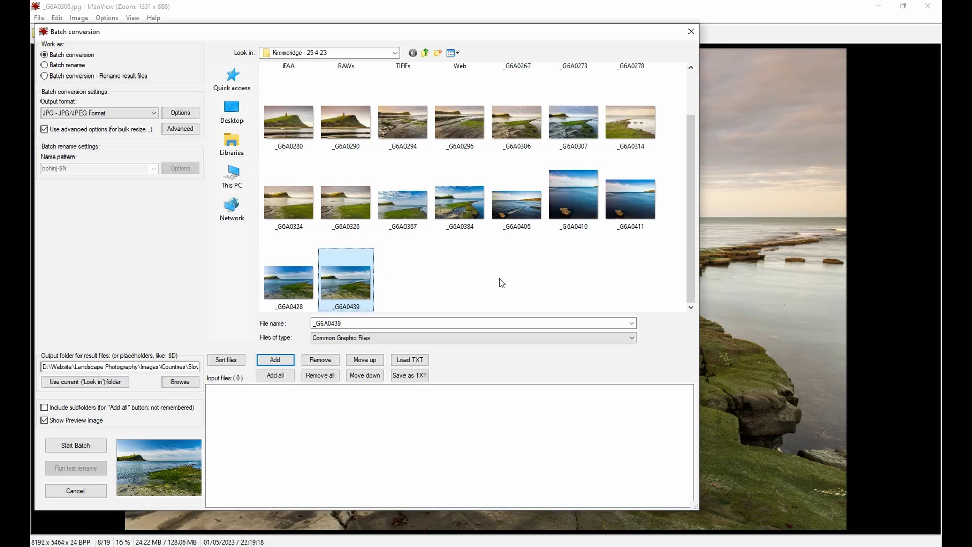
Step: Add all images in the Kimmeridge - 25-4-23 folder to the batch, keeping JPG as the output format
left_click(276, 376)
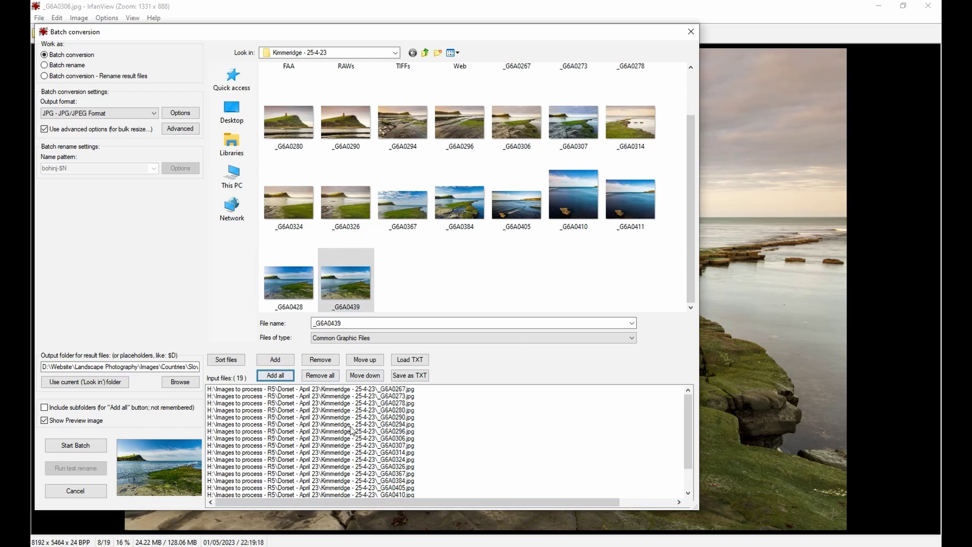
scroll(393, 251, "up", 1)
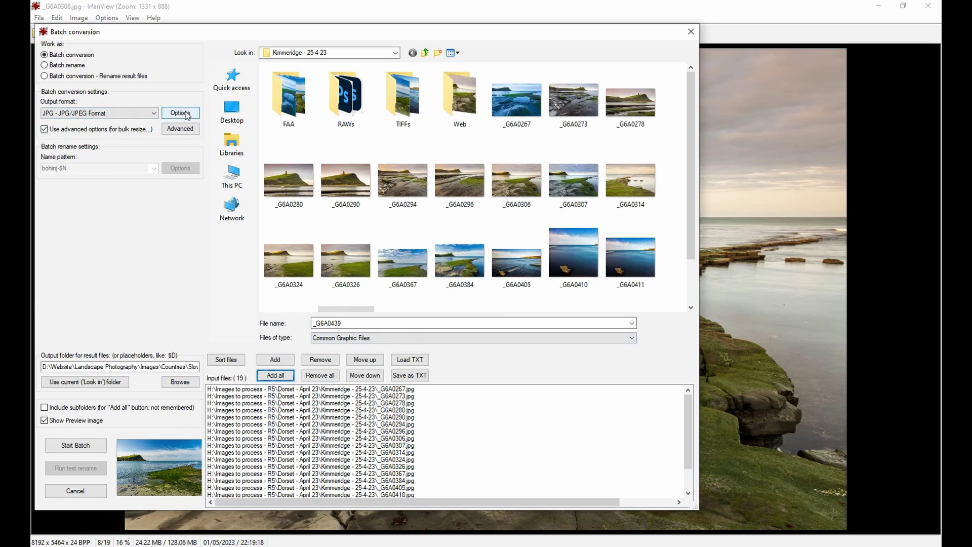
left_click(81, 115)
left_click(82, 116)
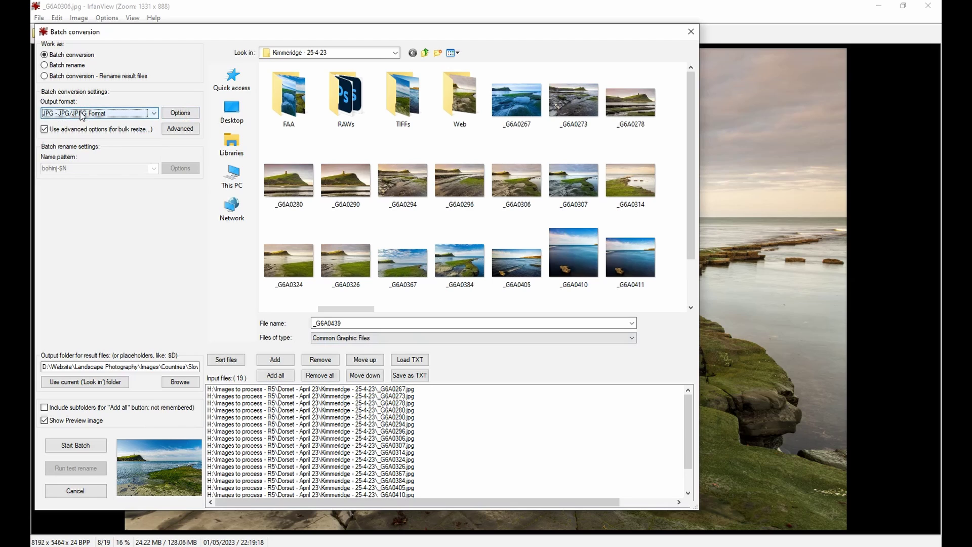
Step: Try the mode that renames result files, examine its name pattern, and return to plain Batch conversion
left_click(44, 76)
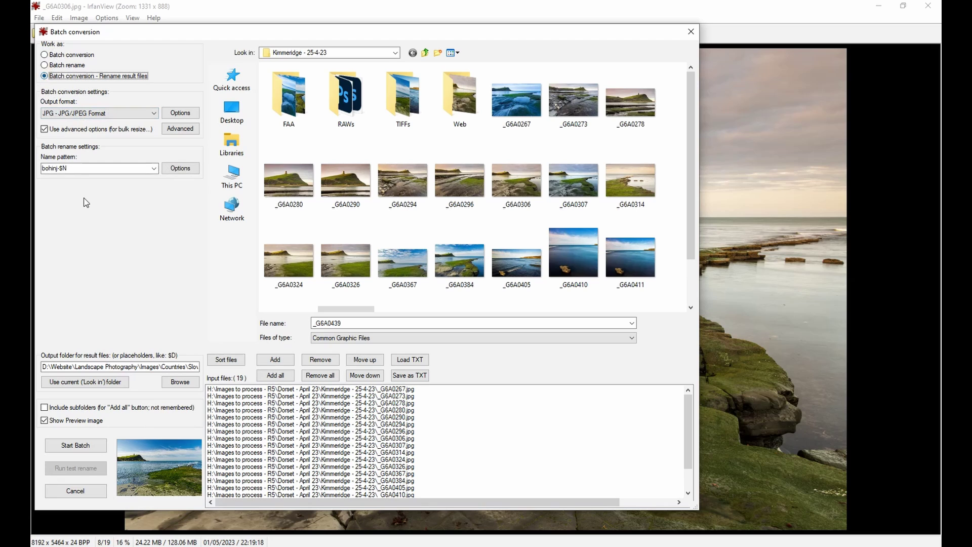
left_click(73, 168)
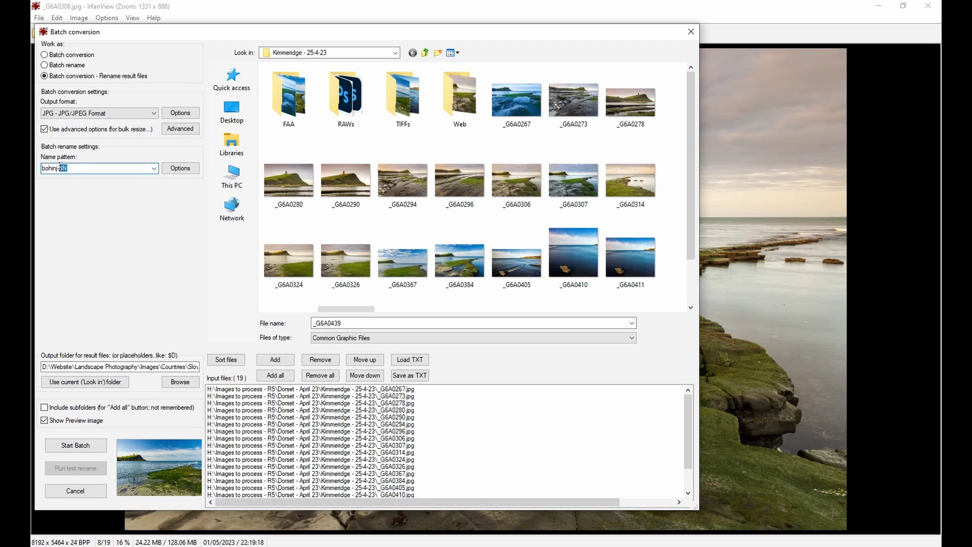
left_click(76, 168)
left_click(50, 169)
left_click_drag(59, 168, 41, 169)
left_click(78, 168)
left_click(43, 55)
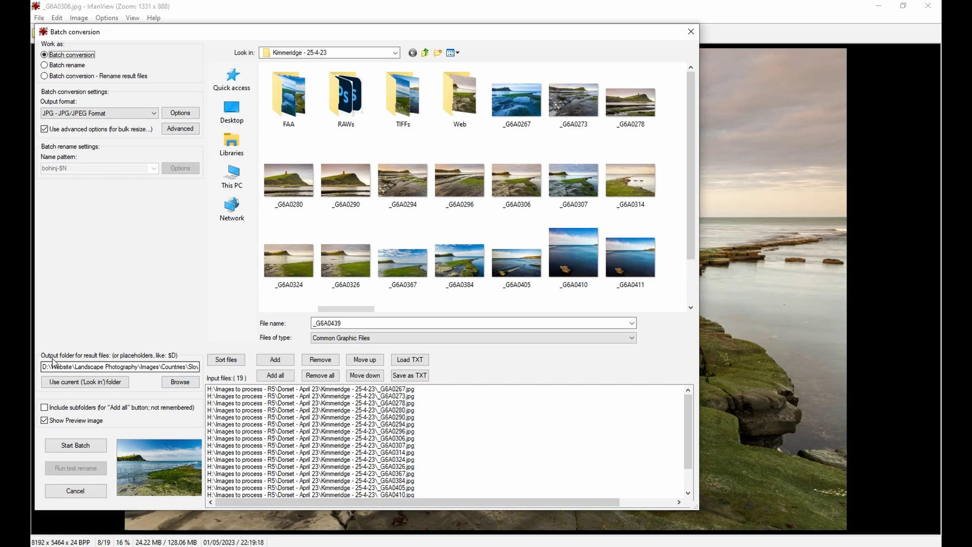
Step: Set the batch output folder to the Web subfolder of Kimmeridge - 25-4-23, inside Dorset - April 23 on the H: drive
left_click(186, 383)
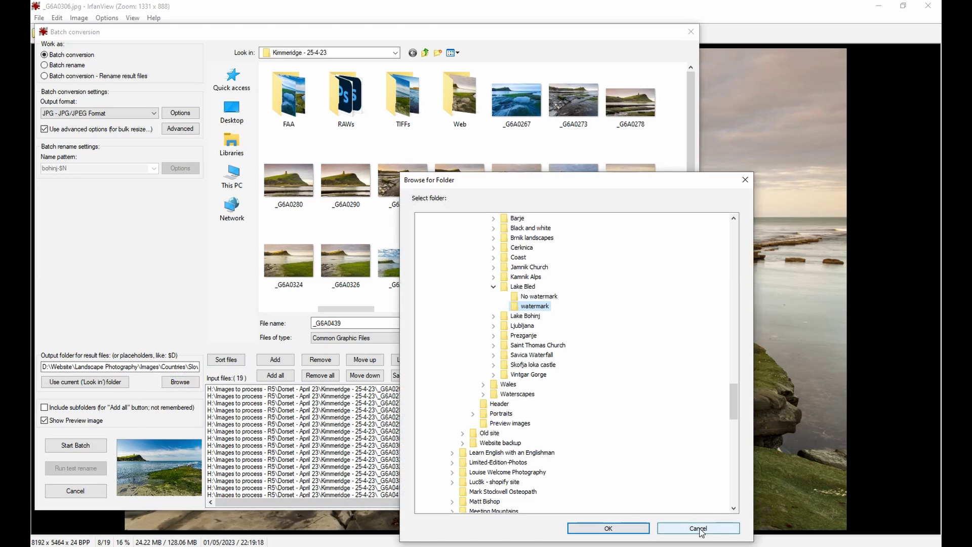
left_click_drag(735, 400, 734, 472)
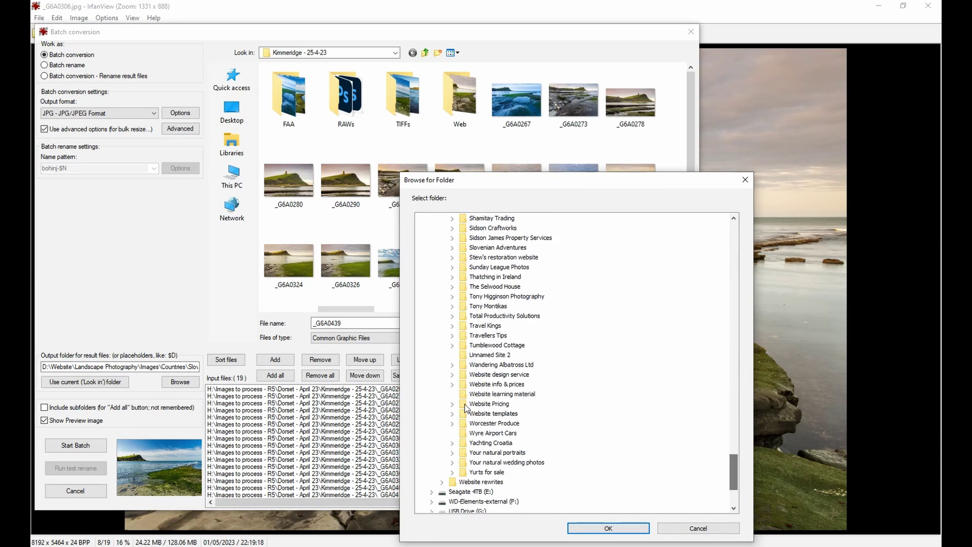
scroll(465, 409, "down", 3)
left_click(432, 413)
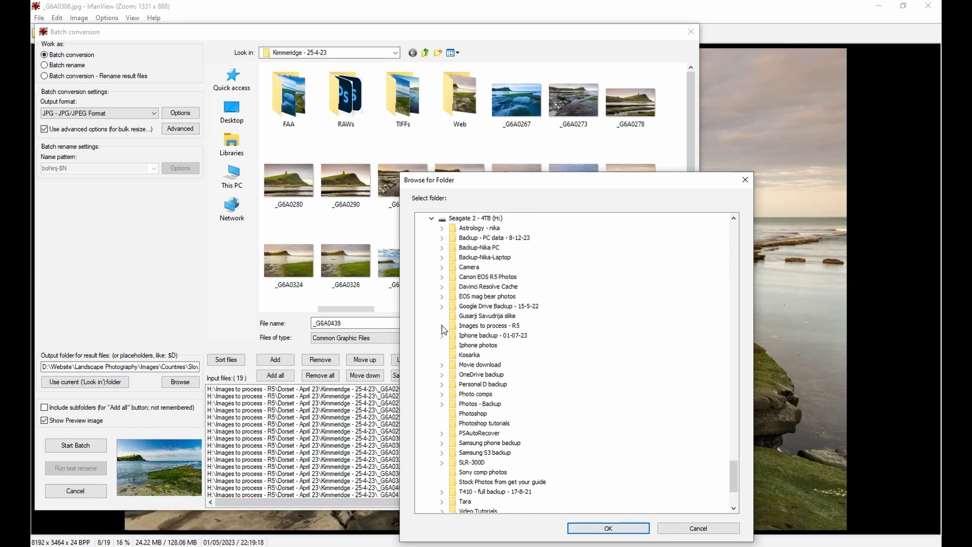
left_click(442, 326)
left_click(452, 317)
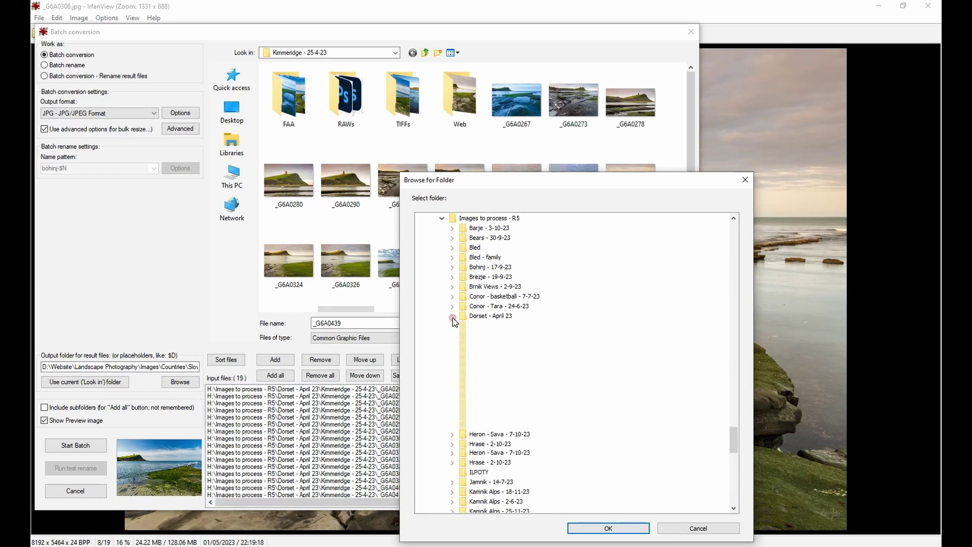
left_click(463, 375)
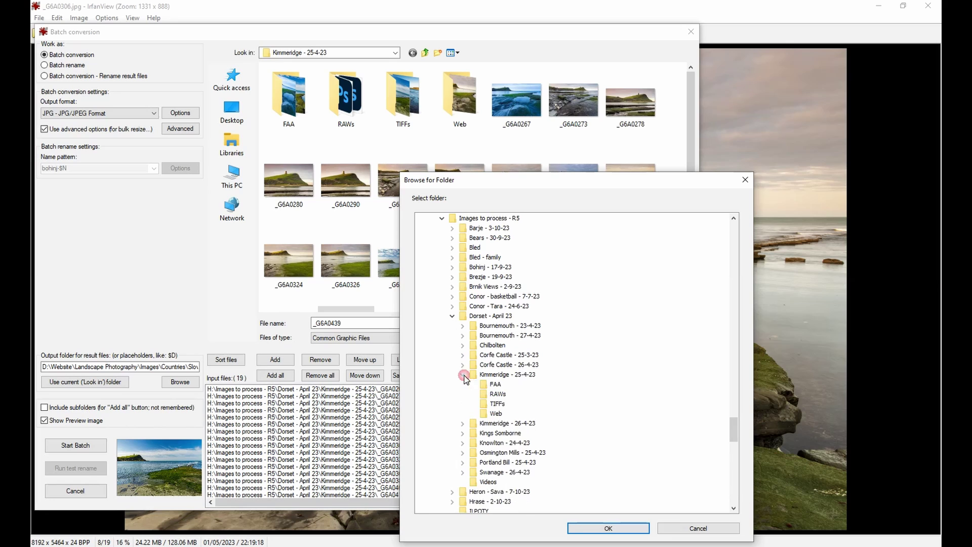
left_click(496, 413)
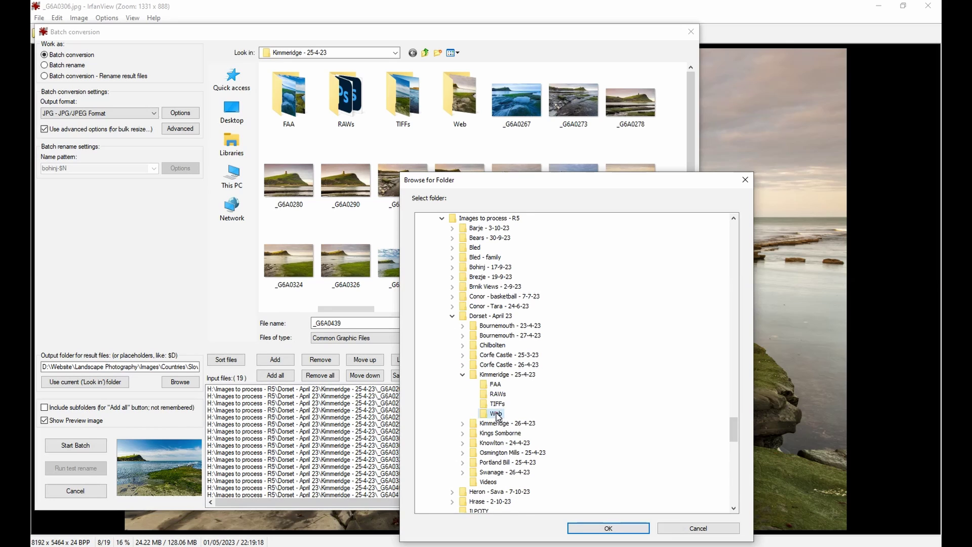
left_click(627, 527)
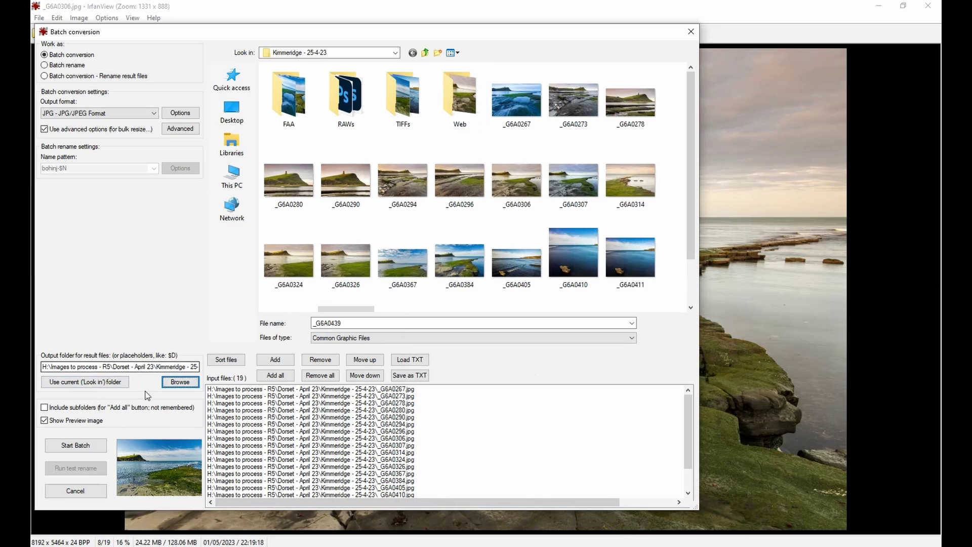
Step: Adjust the JPEG save quality in the output format options and accept the settings
left_click(180, 113)
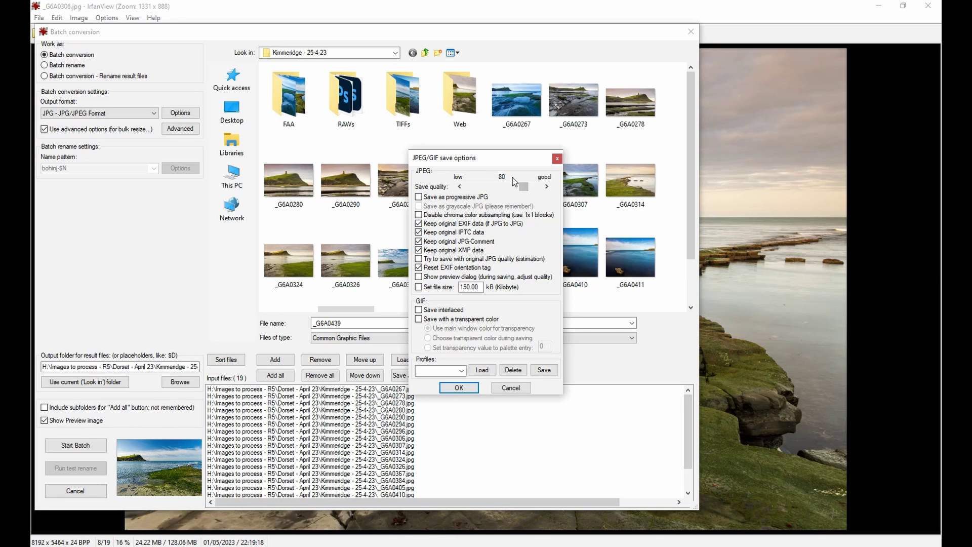
left_click_drag(524, 187, 520, 189)
left_click(458, 388)
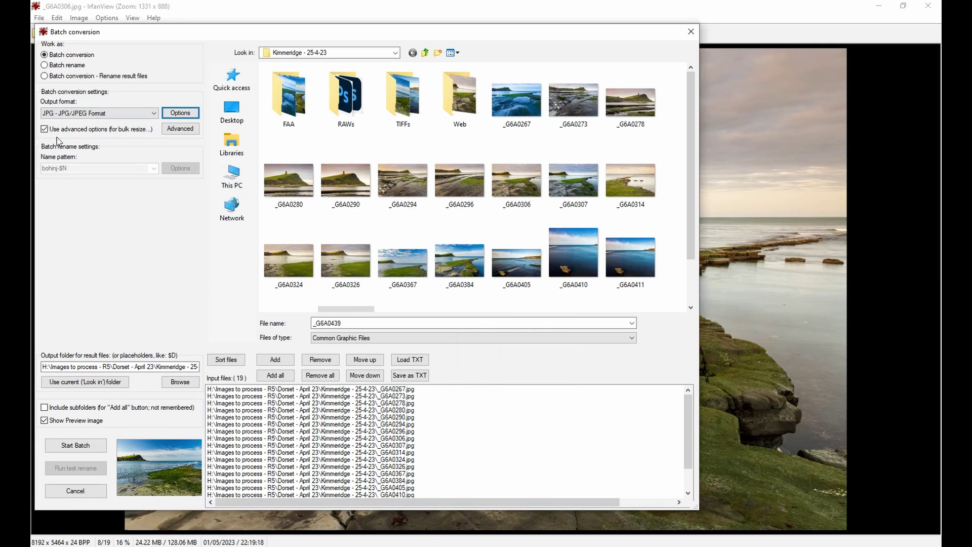
Step: In the advanced batch options, enable resizing with the long side set to 2048 pixels and sharpening at 10
left_click(180, 128)
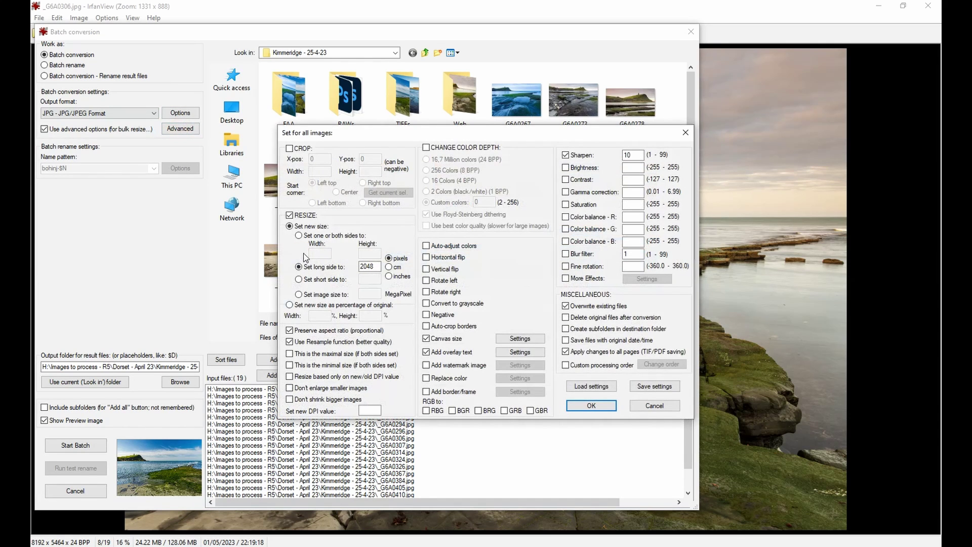
left_click(289, 216)
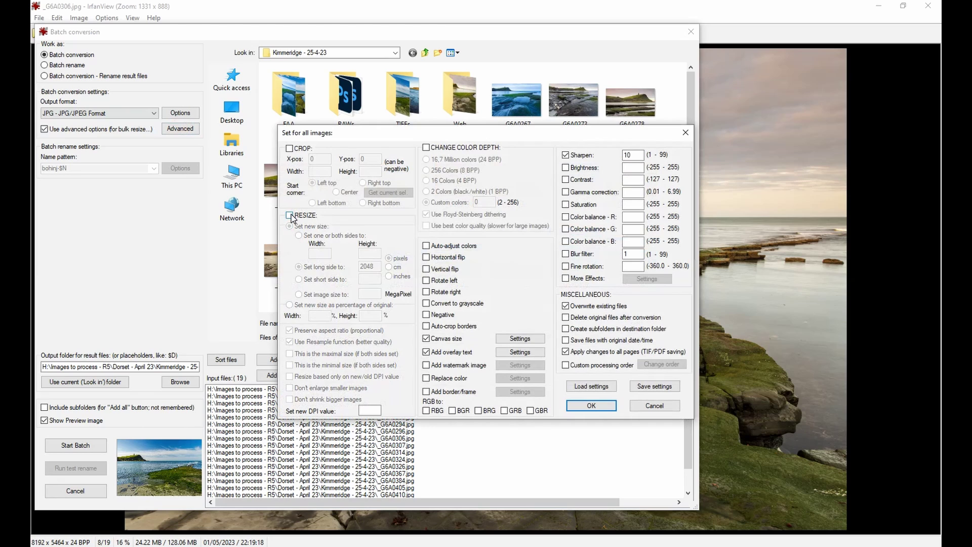
left_click(290, 216)
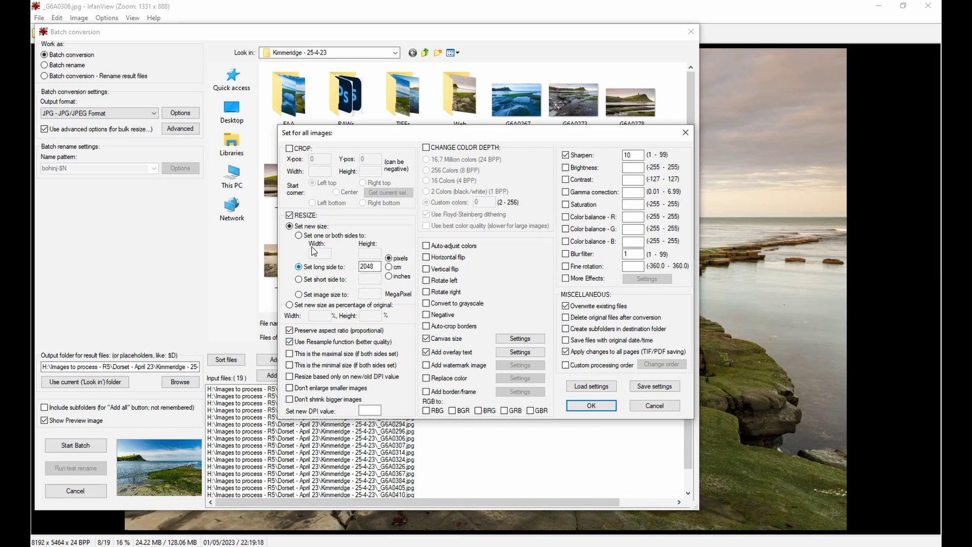
left_click(305, 268)
left_click(624, 159)
Step: Examine the canvas size border and overlay text settings without changing them, and accept the advanced batch options
left_click(517, 344)
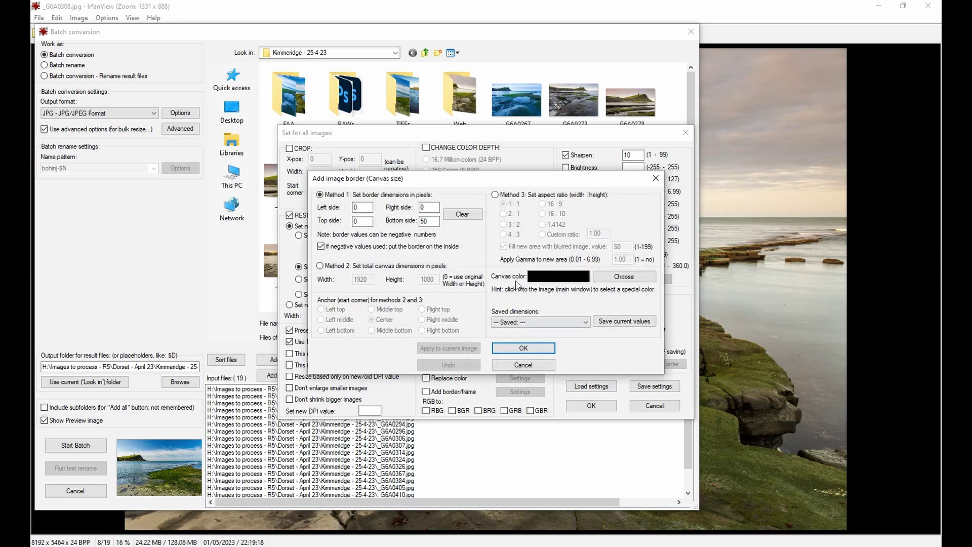
left_click(514, 363)
left_click(521, 352)
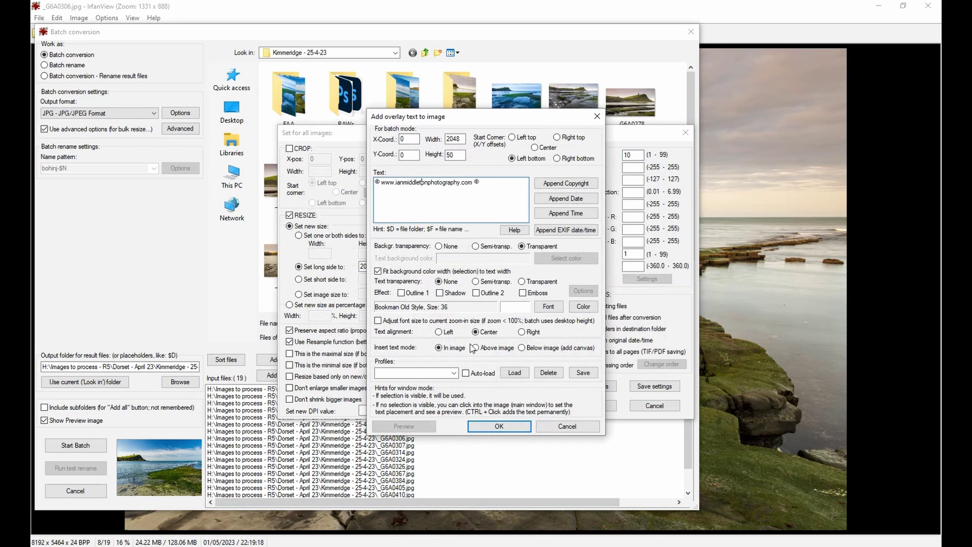
left_click(568, 426)
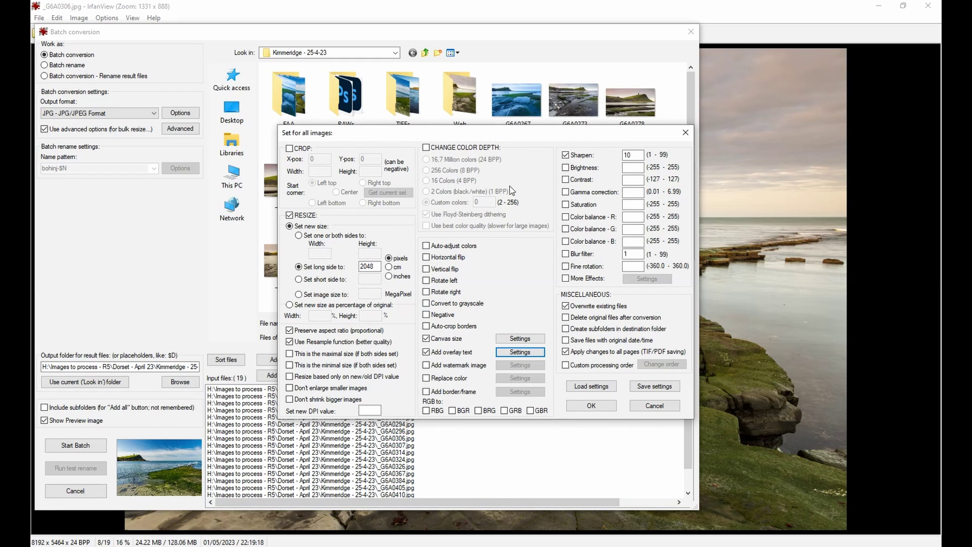
left_click(592, 406)
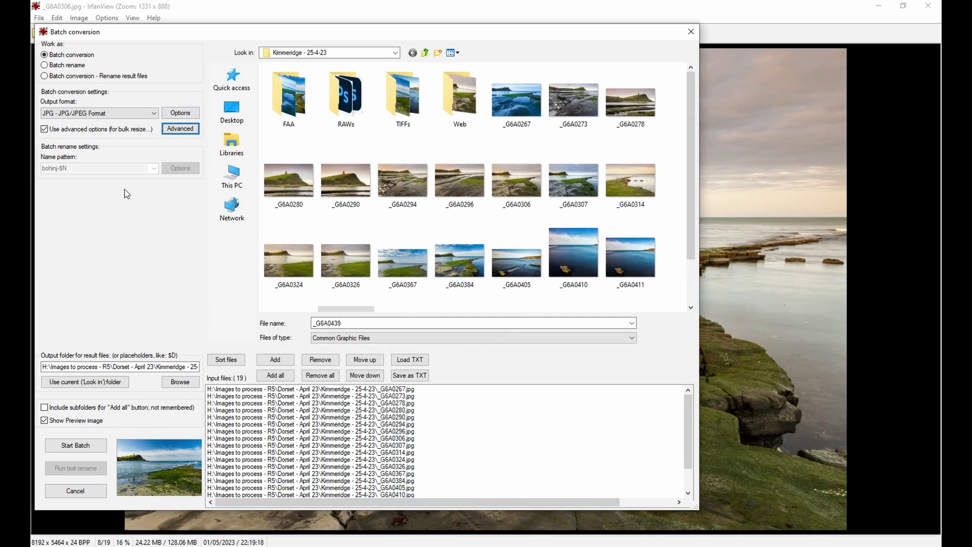
Step: Run the batch conversion, review its processing log for errors and warnings, and exit the batch
left_click(62, 448)
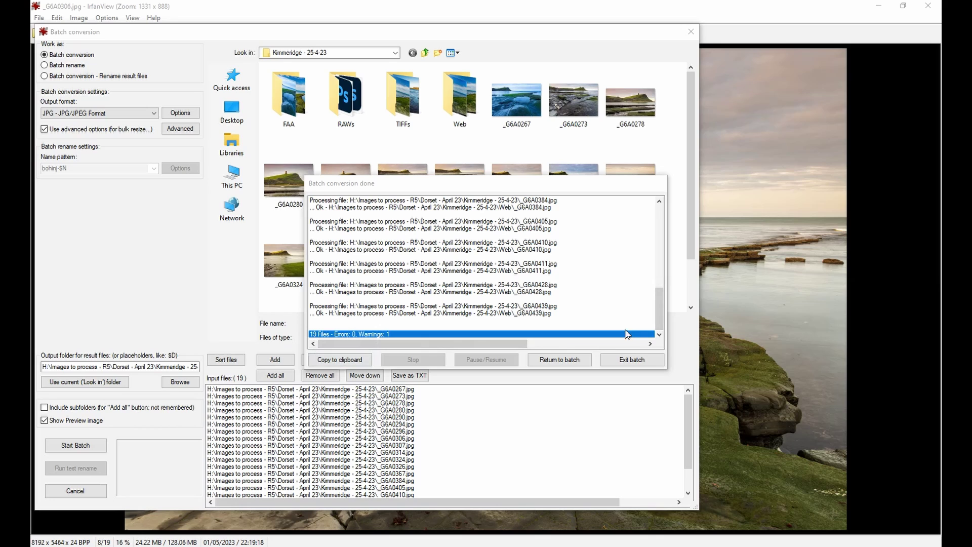
left_click_drag(660, 308, 659, 225)
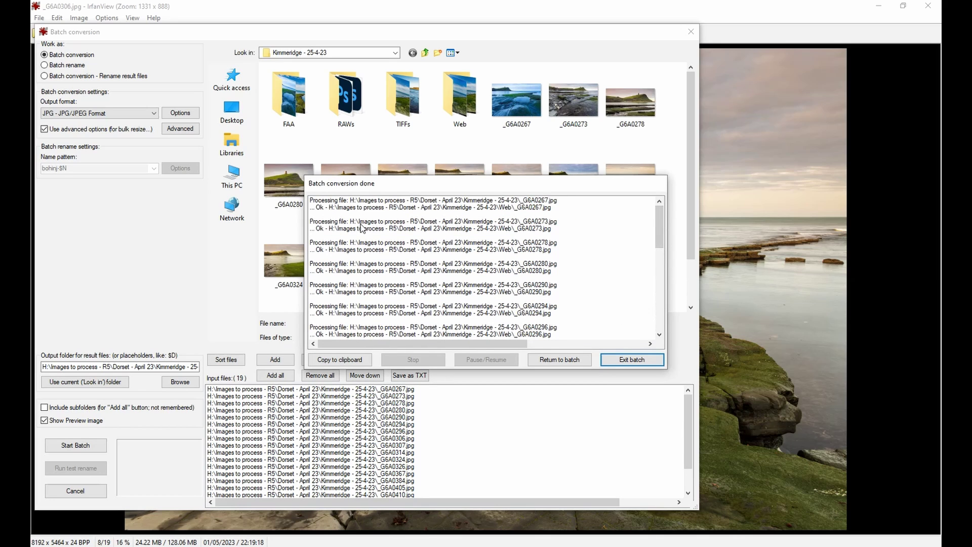
scroll(363, 228, "down", 1)
scroll(362, 227, "down", 5)
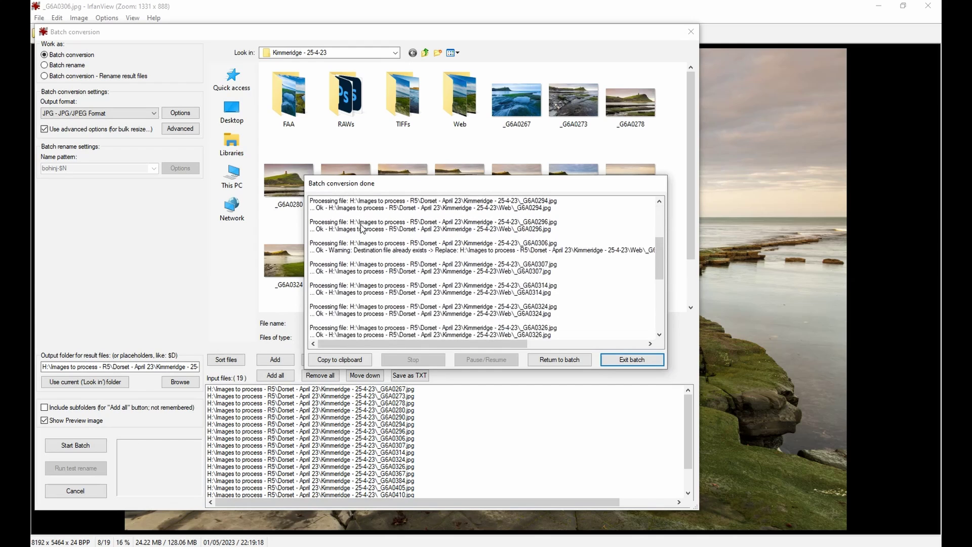
scroll(360, 230, "up", 2)
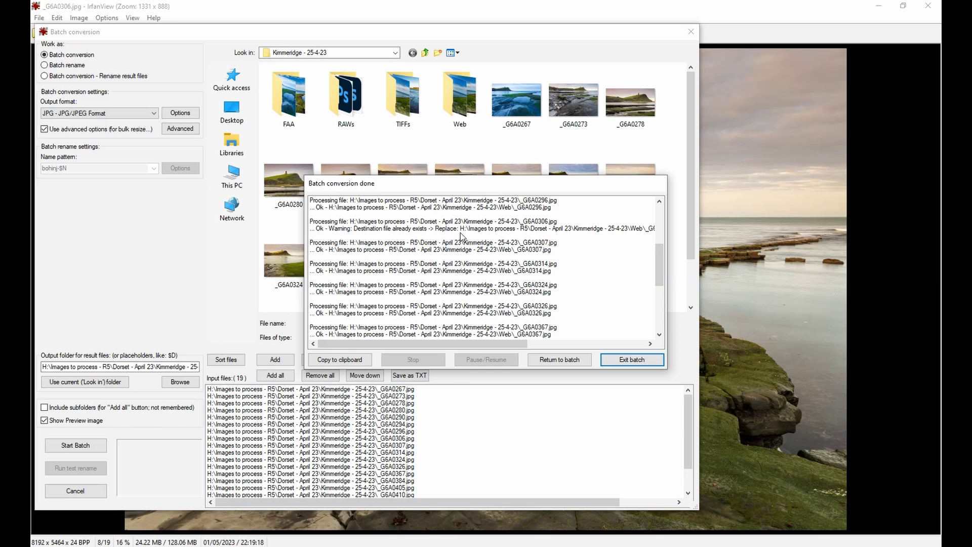
left_click(627, 361)
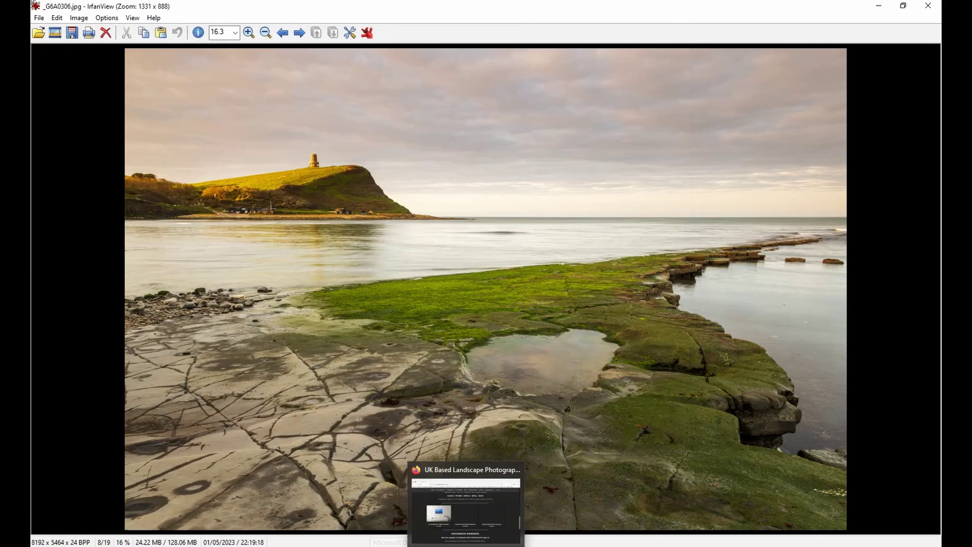
Step: Reopen the batch tool's advanced options, try toggling the overwriting of existing files, and cancel the changes
left_click(39, 17)
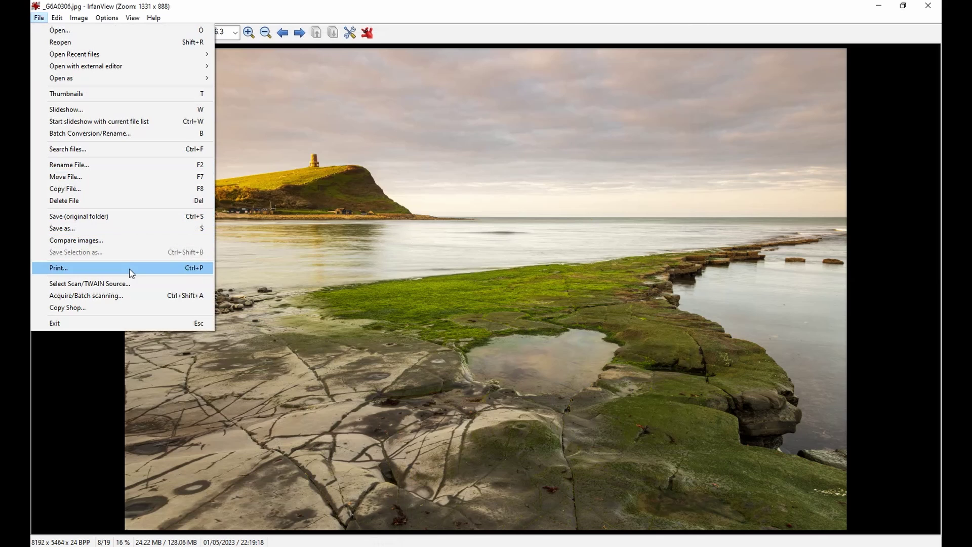
left_click(99, 133)
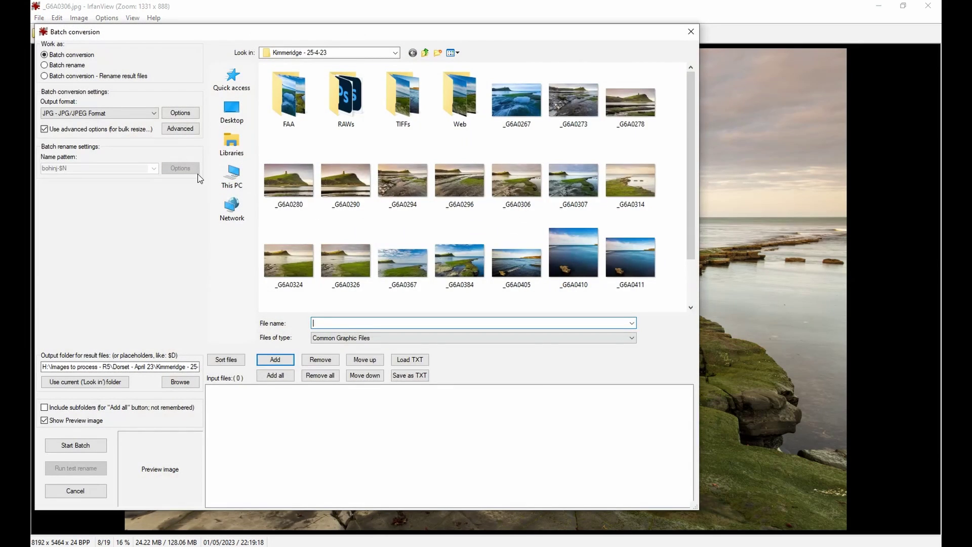
left_click(180, 128)
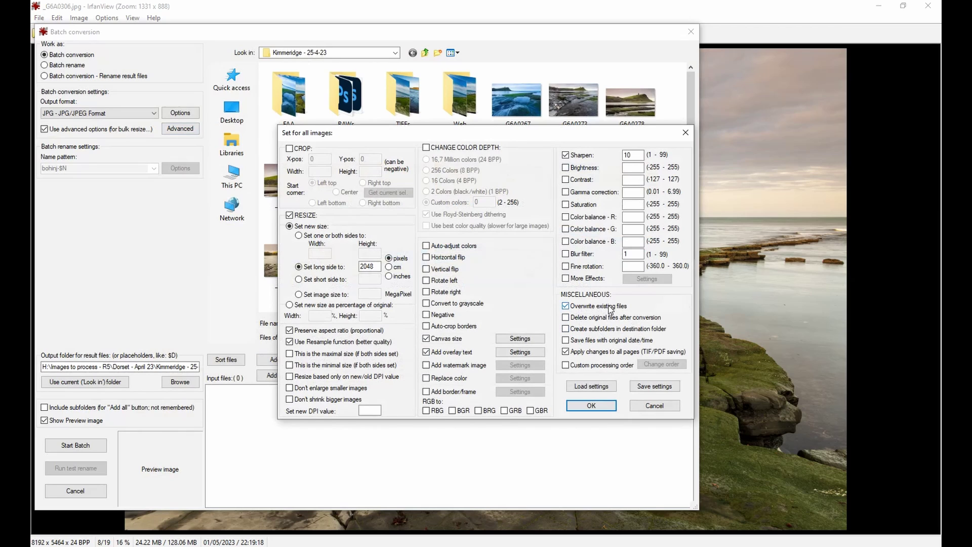
left_click(569, 307)
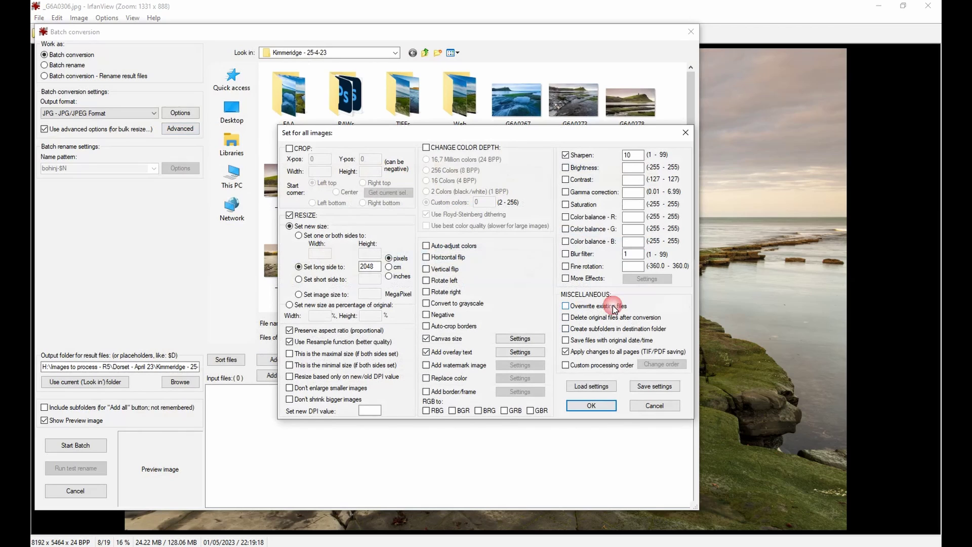
left_click(579, 307)
left_click(645, 406)
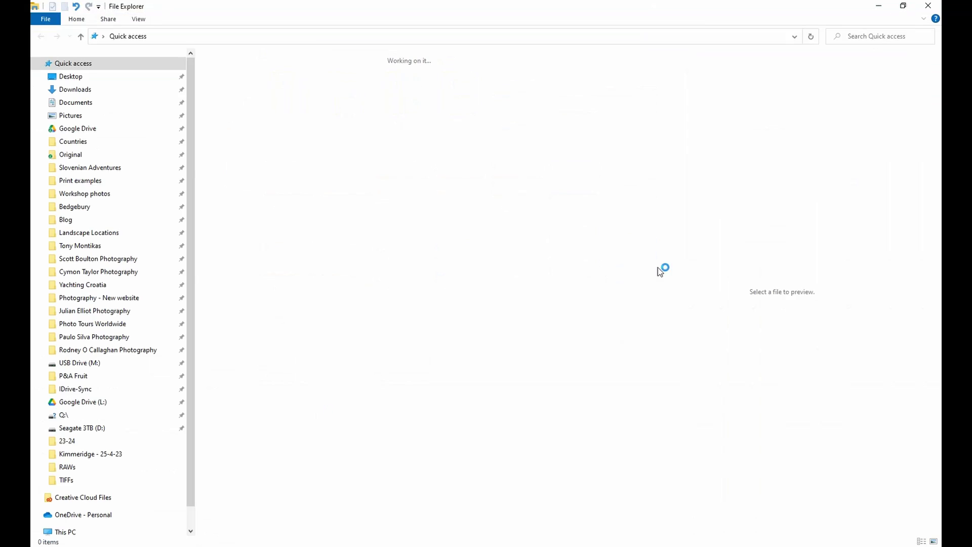
Step: Switch to Photoshop and open the resized _G6A0294 from the Web folder to inspect the batch result
left_click(928, 7)
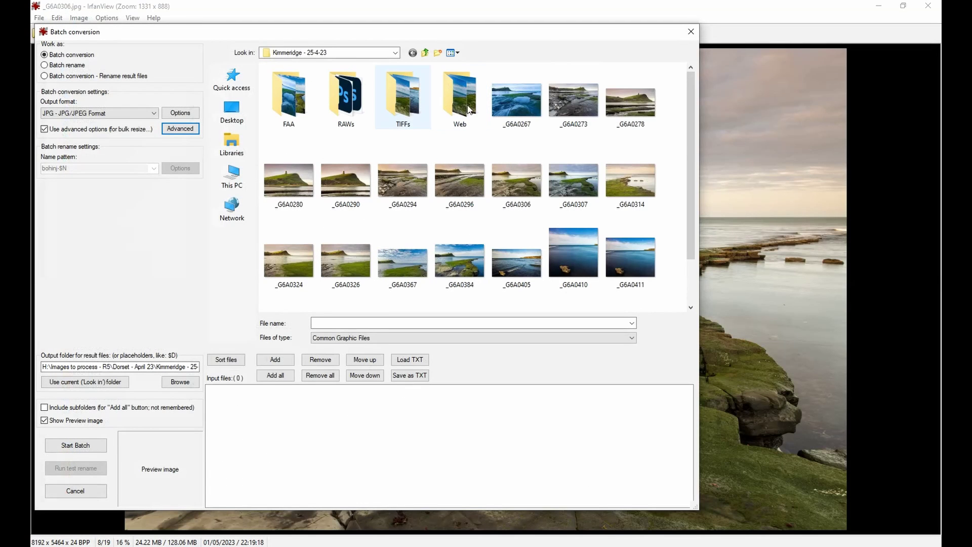
double_click(465, 106)
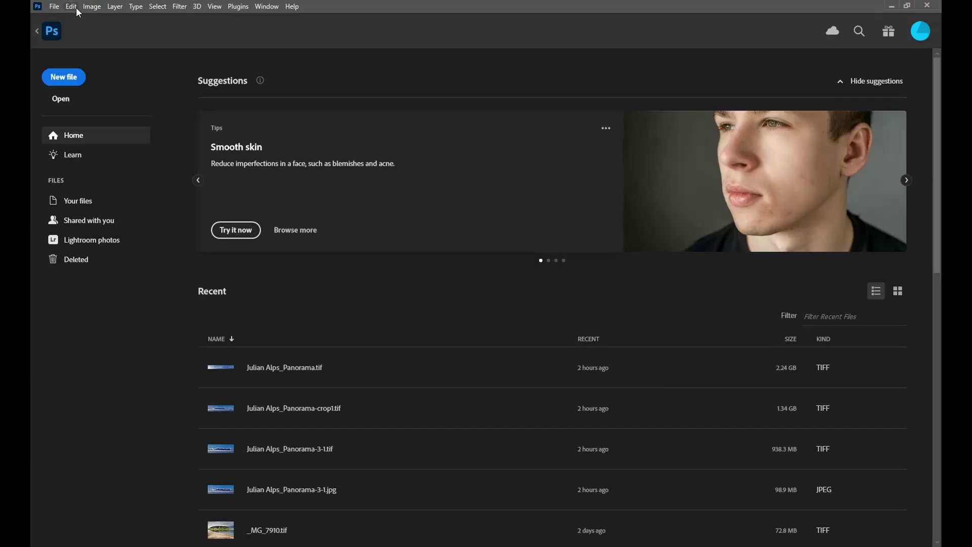
left_click(54, 7)
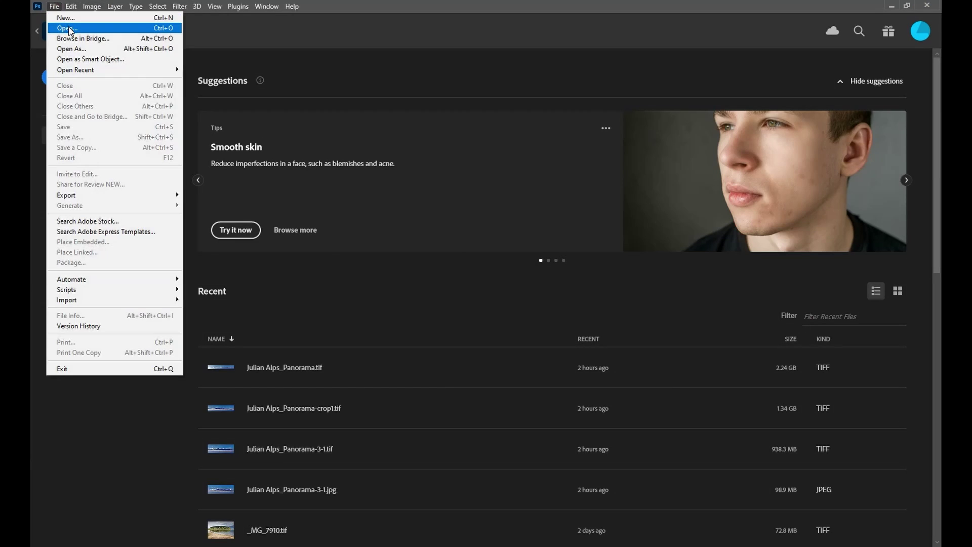
left_click(71, 29)
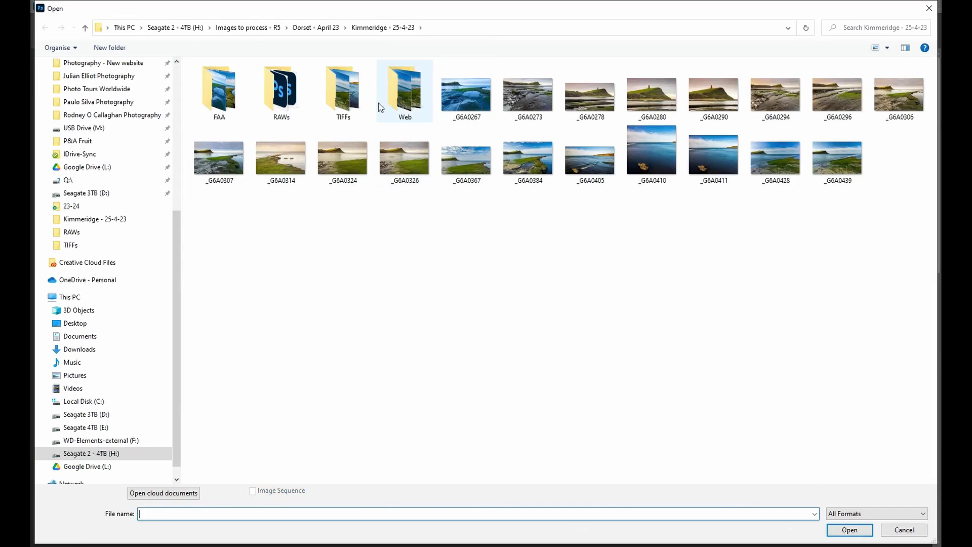
double_click(394, 99)
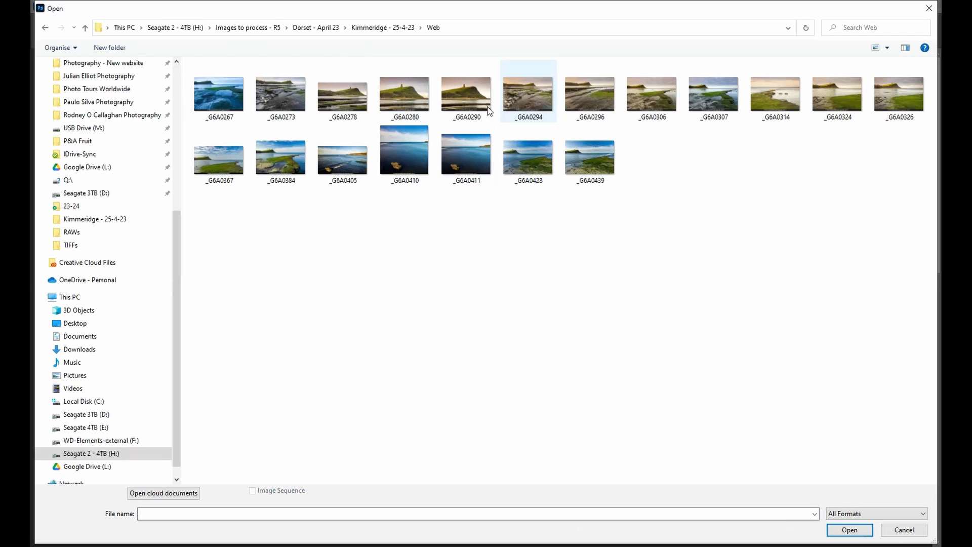
double_click(531, 101)
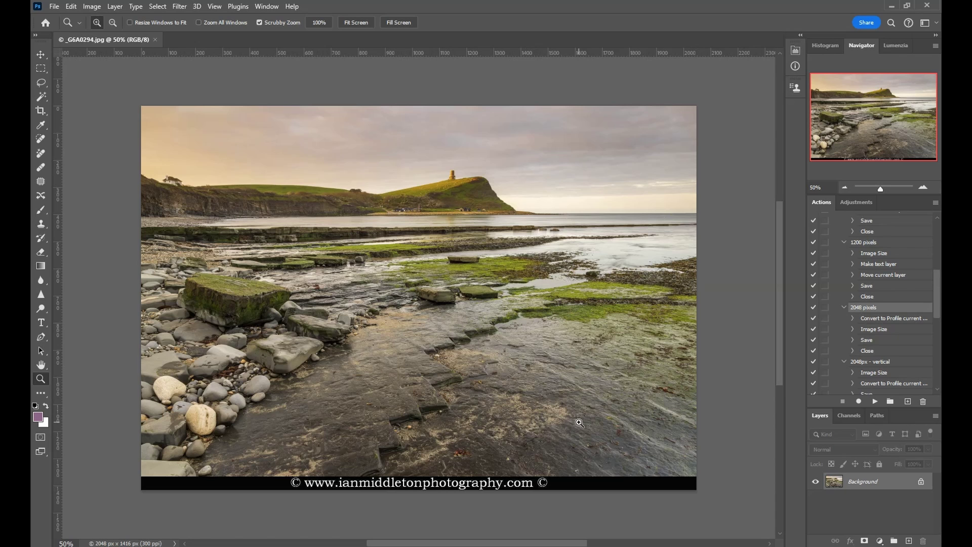
Step: Close the resized photo and open the full-size _G6A0306 from the Kimmeridge - 25-4-23 folder
left_click(155, 39)
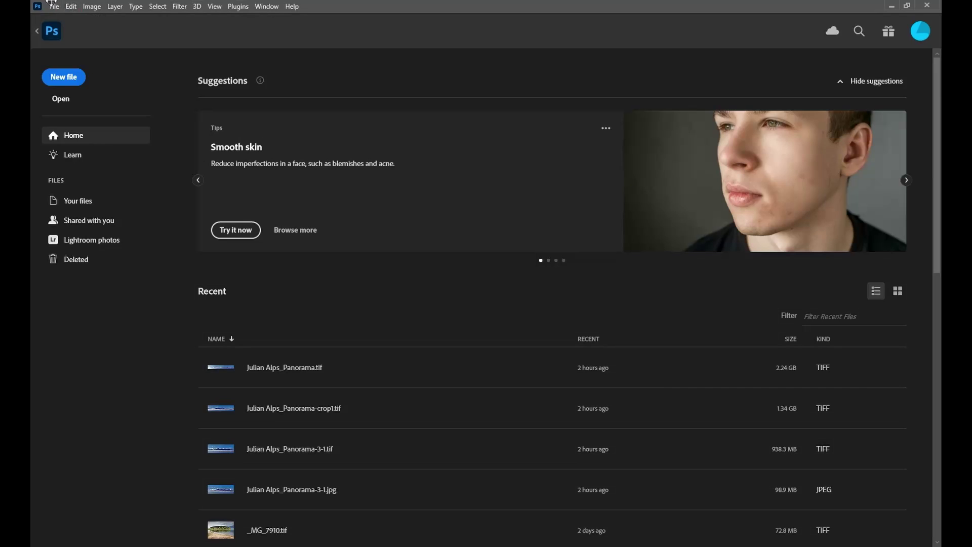
left_click(54, 6)
left_click(81, 29)
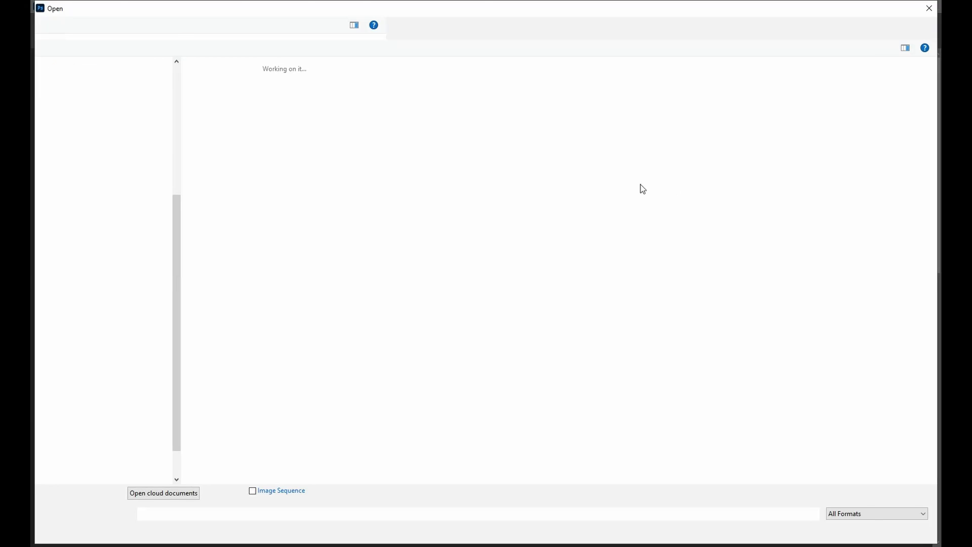
left_click(397, 34)
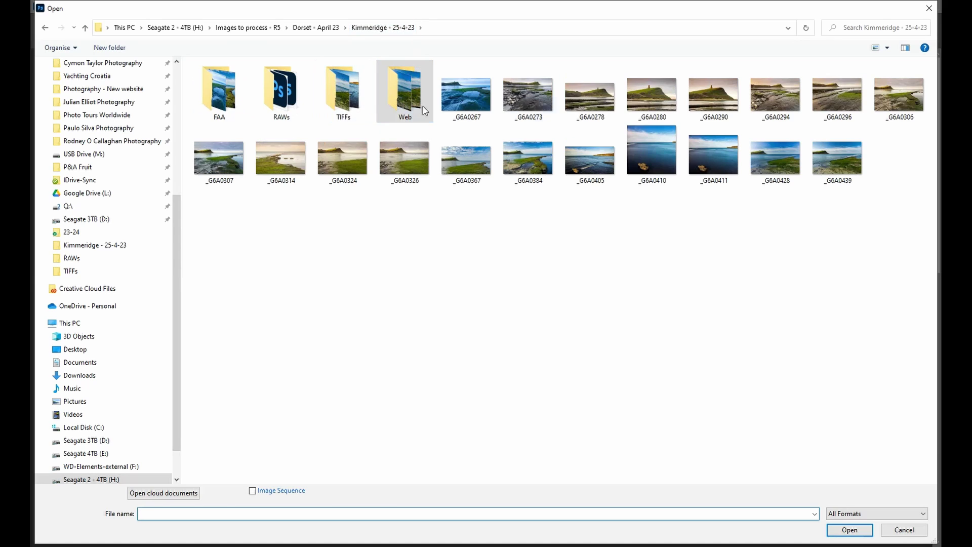
key("Escape")
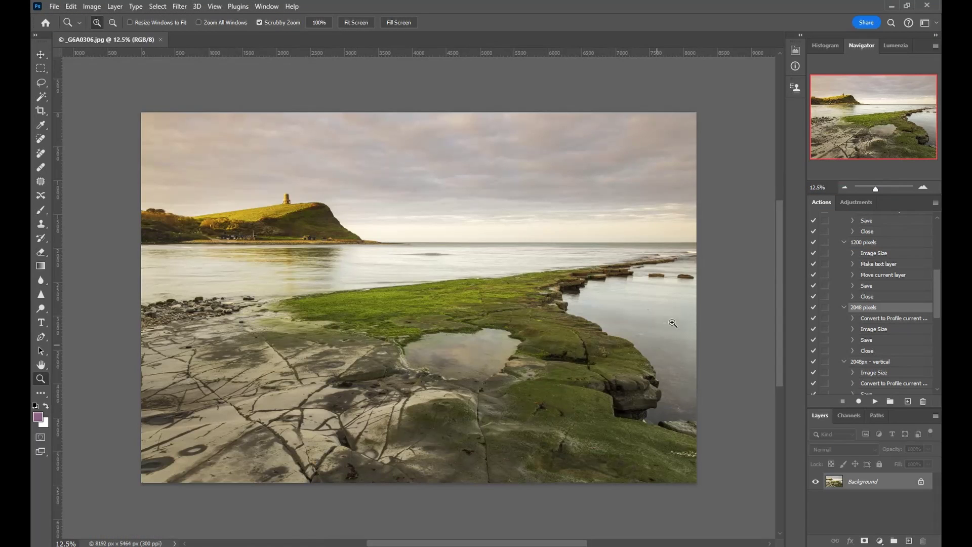
Step: Examine the recorded Image Size, Make text layer and Save settings of the Facebook action
scroll(892, 346, "up", 3)
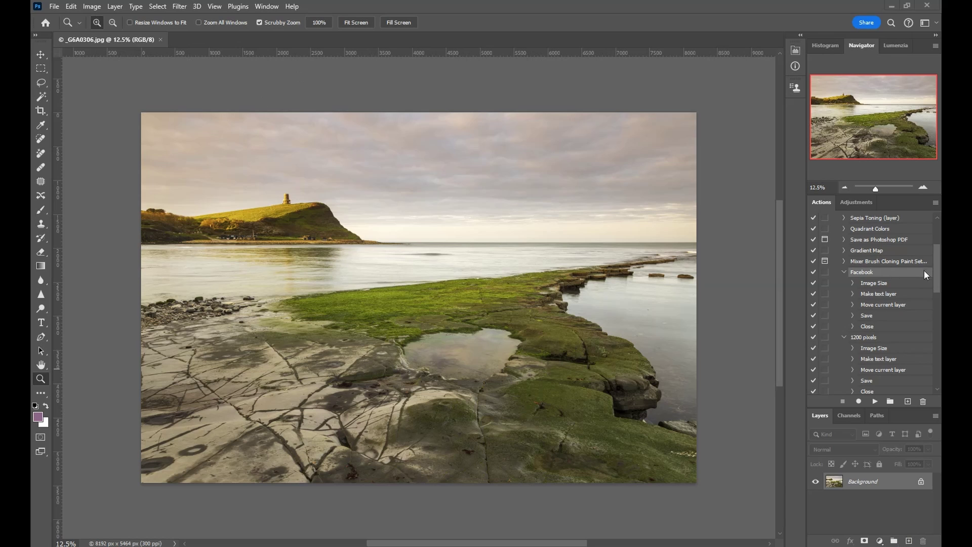
left_click(854, 283)
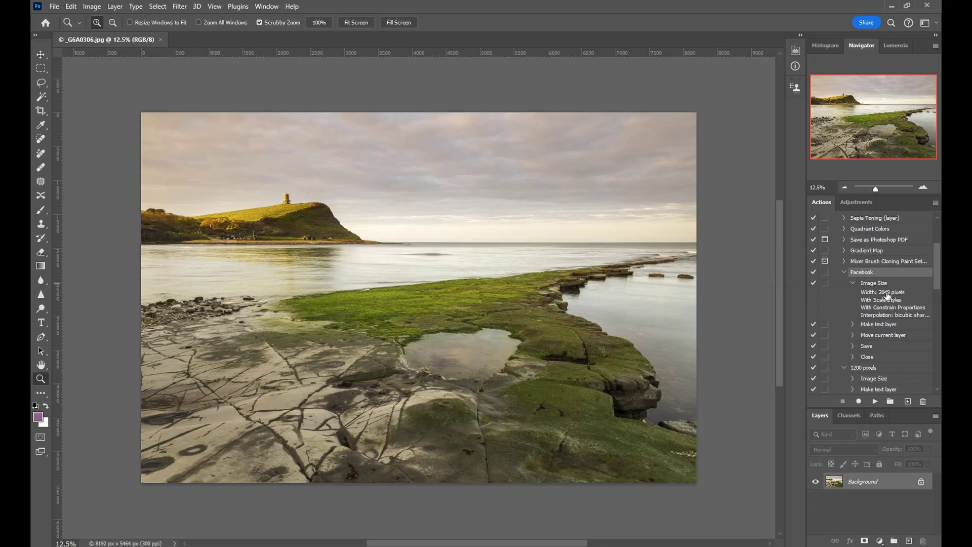
left_click(853, 283)
left_click(853, 294)
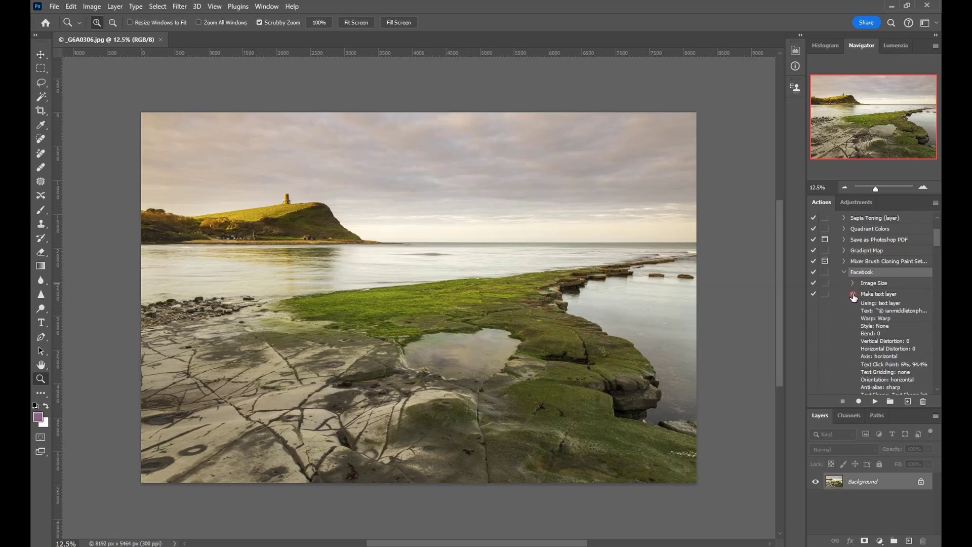
left_click(854, 294)
left_click(853, 293)
left_click(853, 294)
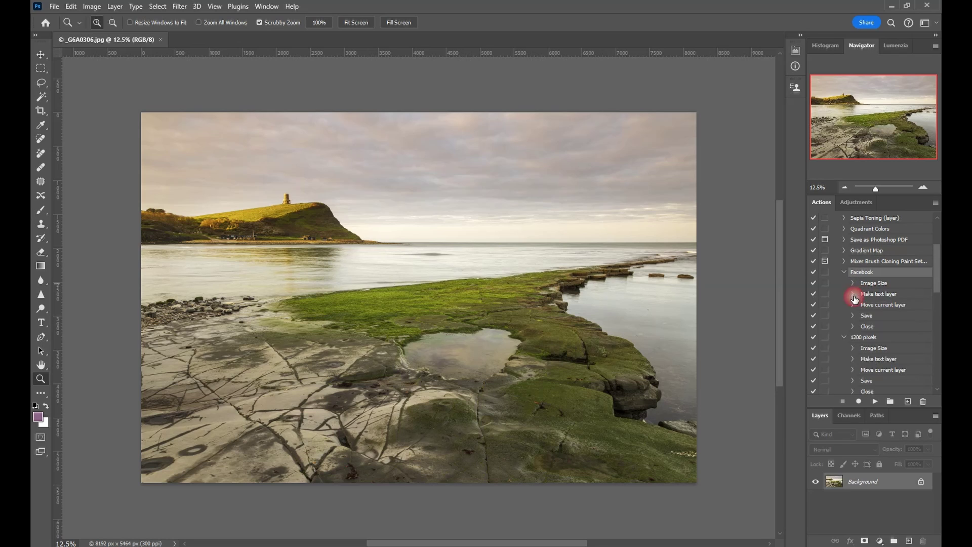
left_click(853, 316)
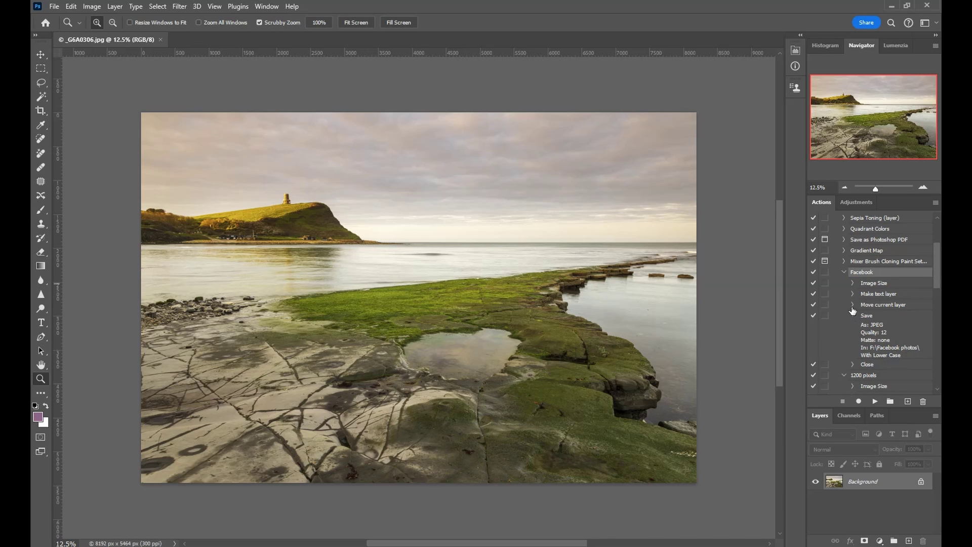
left_click(854, 315)
Step: Run the Facebook action to resize the photo to 2048 pixels wide and add the copyright text, cancelling its save
left_click(876, 402)
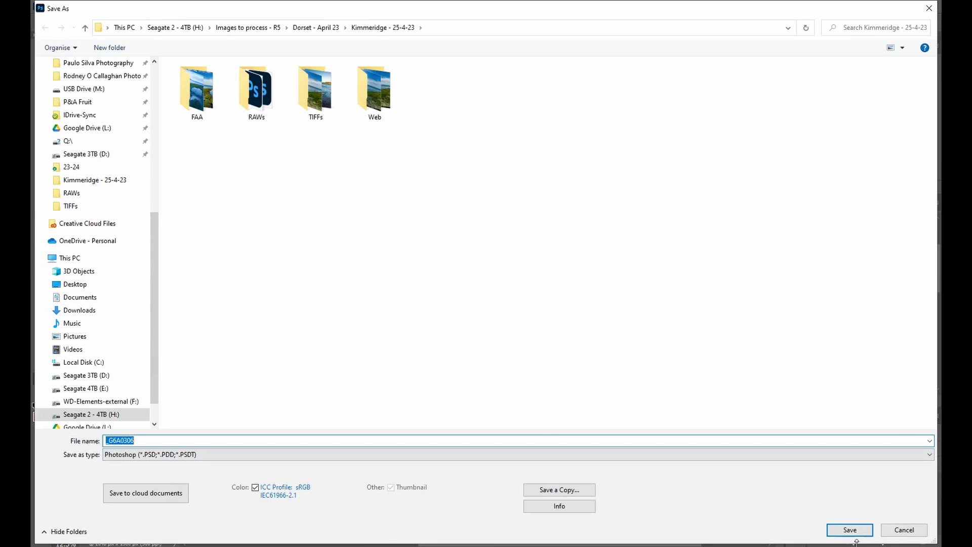
left_click(935, 10)
right_click(199, 159)
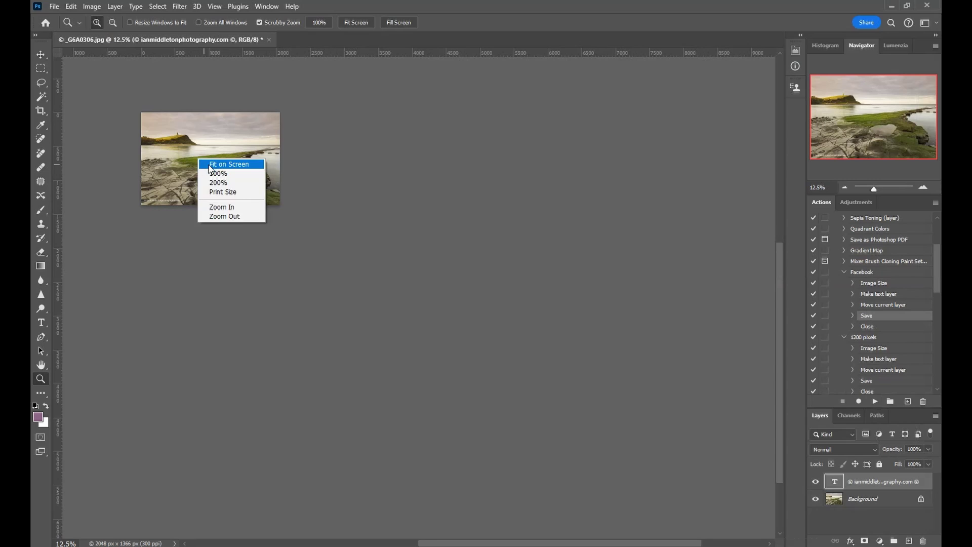
left_click(210, 165)
right_click(299, 186)
left_click(335, 245)
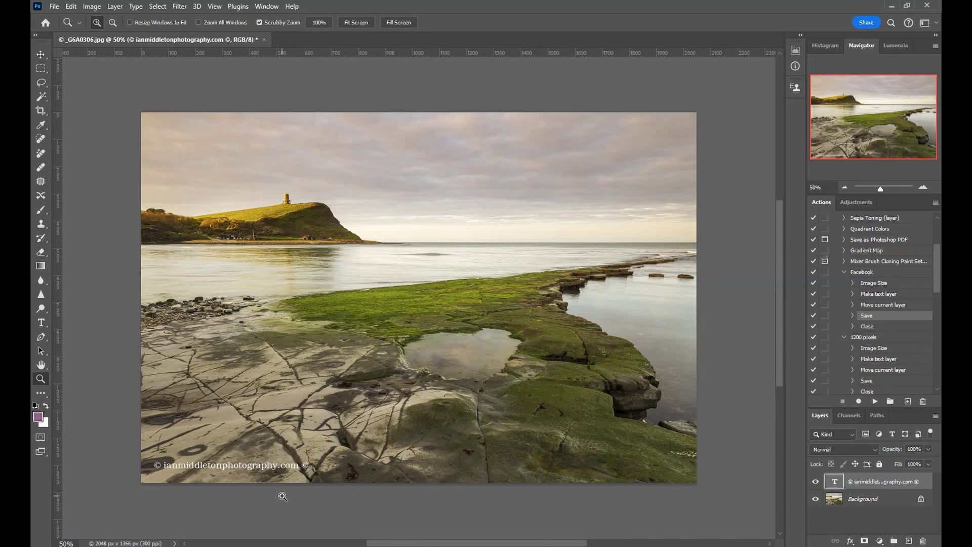
Step: Move the copyright text to the upper-right corner of the sky and merge it into the Background layer
left_click(40, 54)
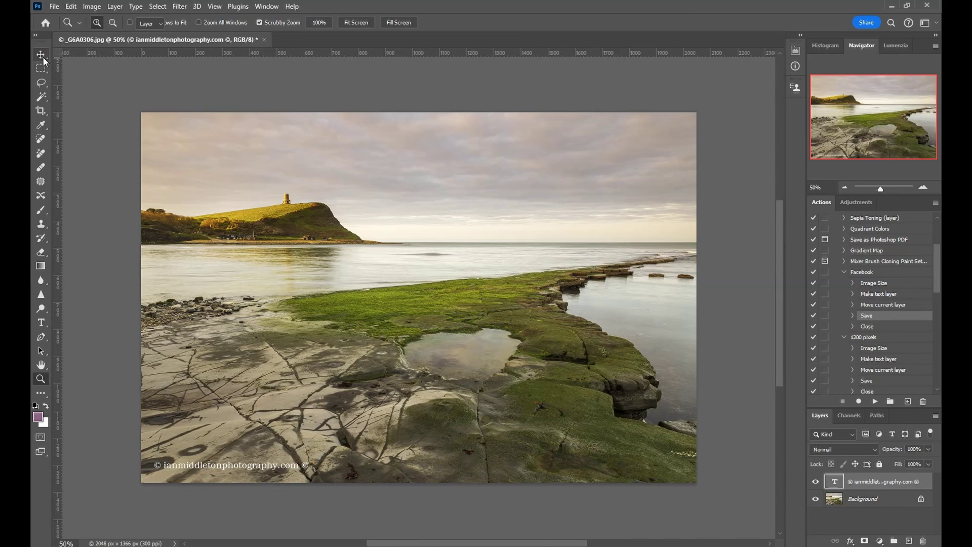
double_click(263, 467)
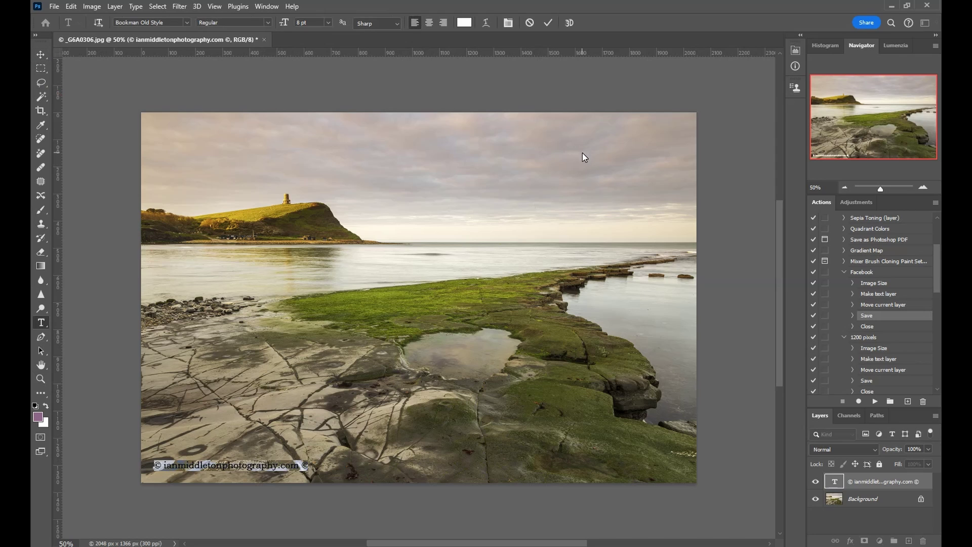
key("ctrl+Return")
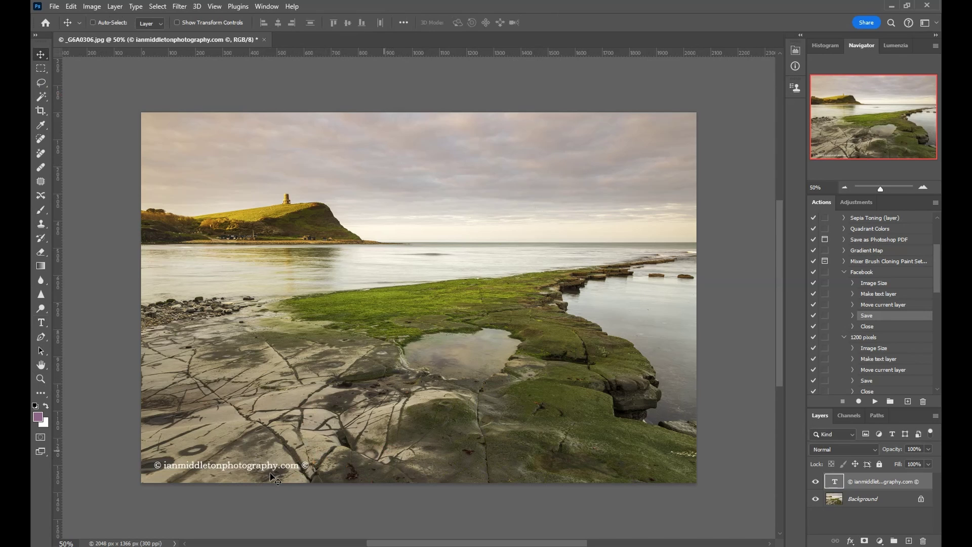
left_click_drag(276, 474, 642, 133)
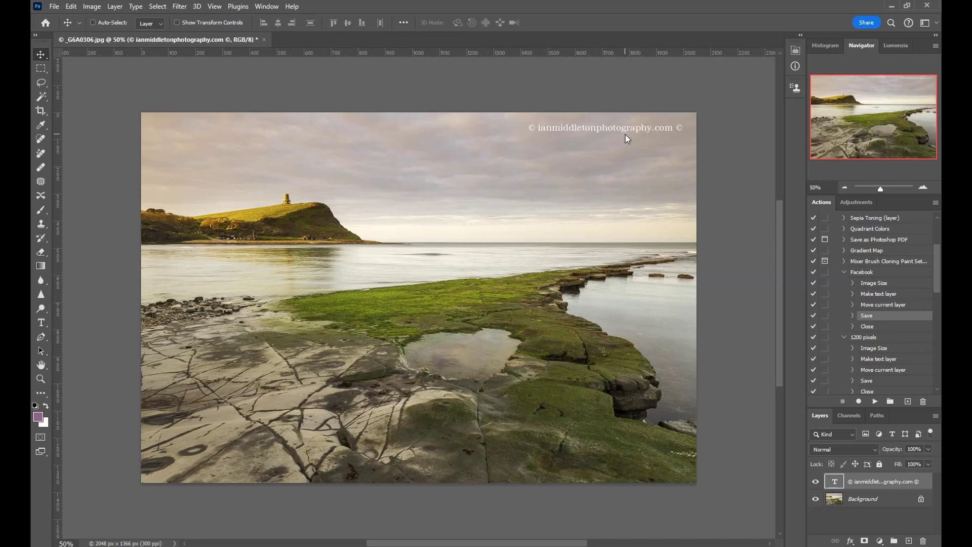
left_click(115, 6)
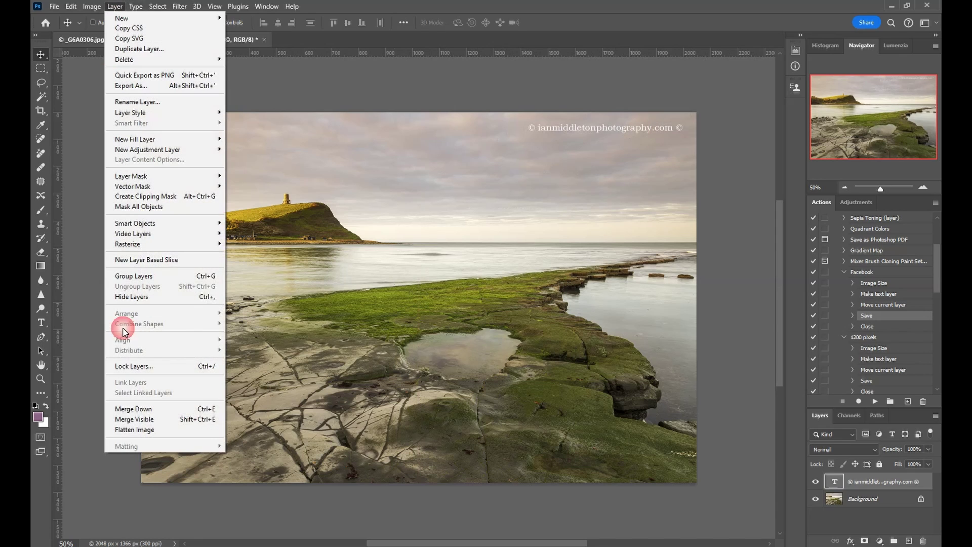
left_click(150, 422)
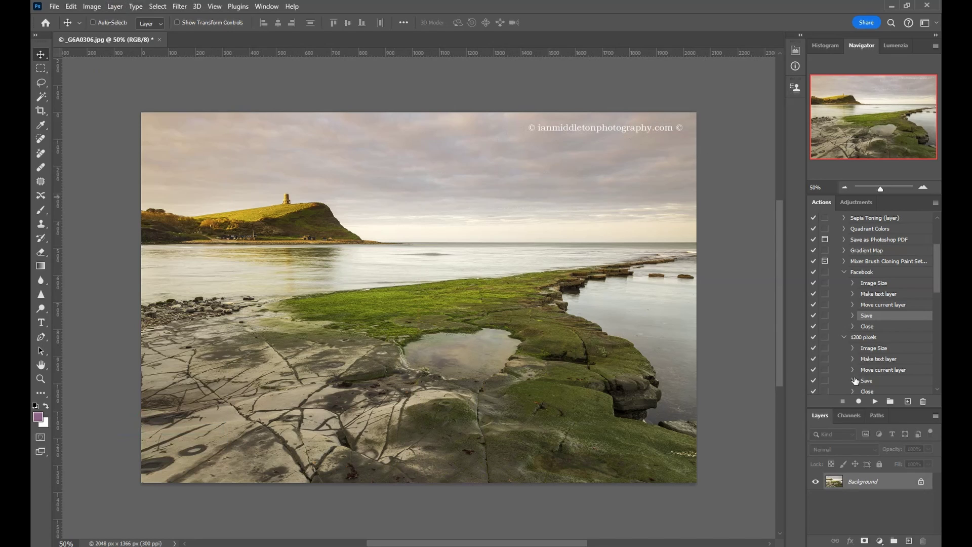